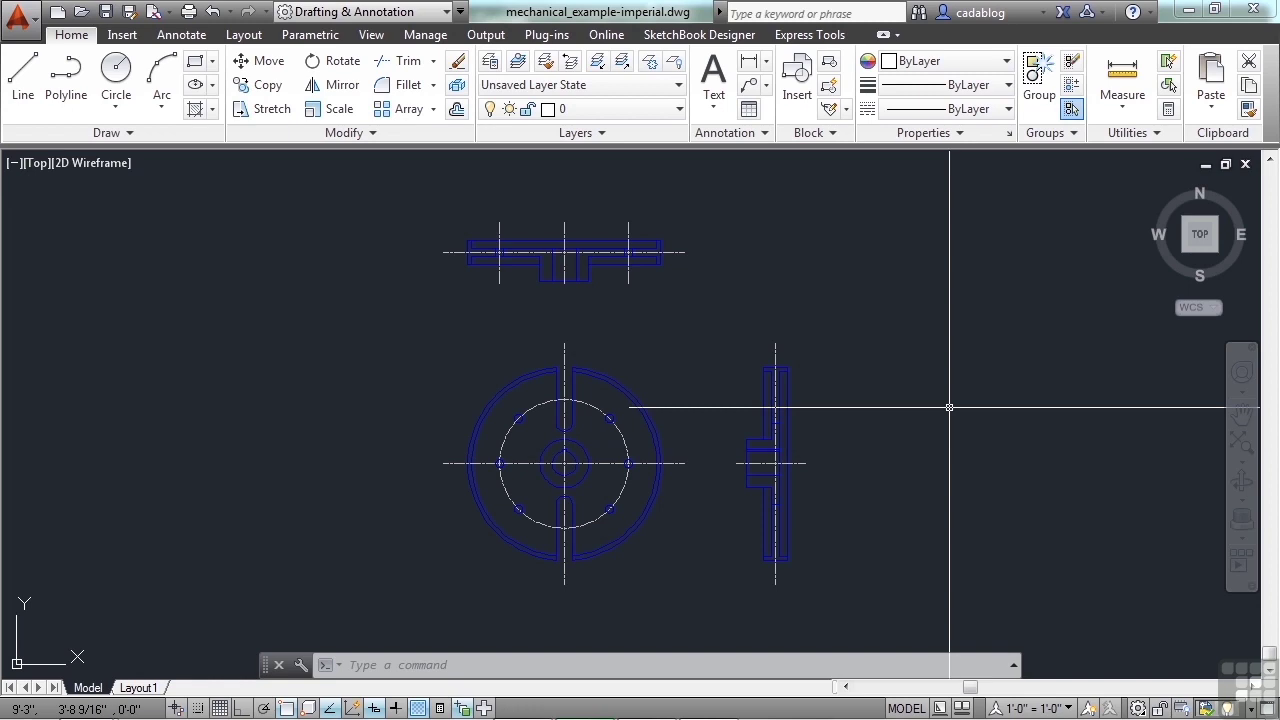
Create a new drawing from the acad.dwt template
{"action": "left_click", "coordinate": [945, 404]}
{"action": "left_click", "coordinate": [929, 382]}
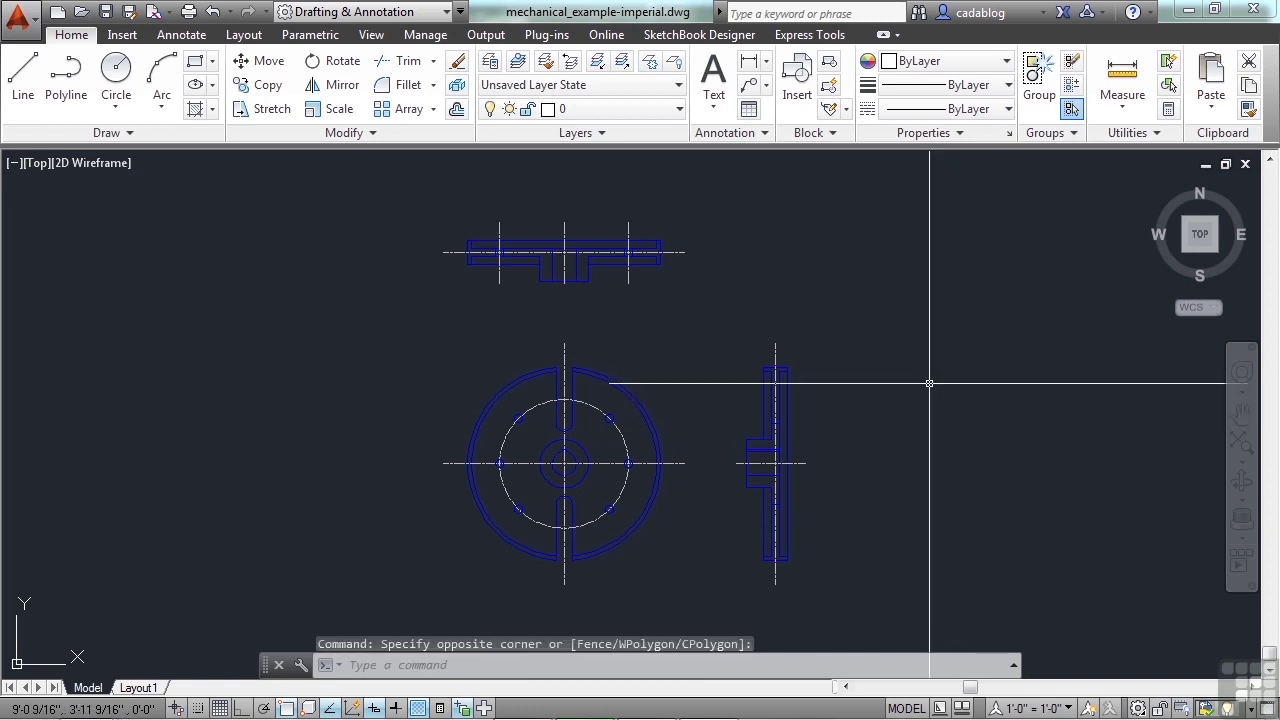
{"action": "left_click", "coordinate": [58, 12]}
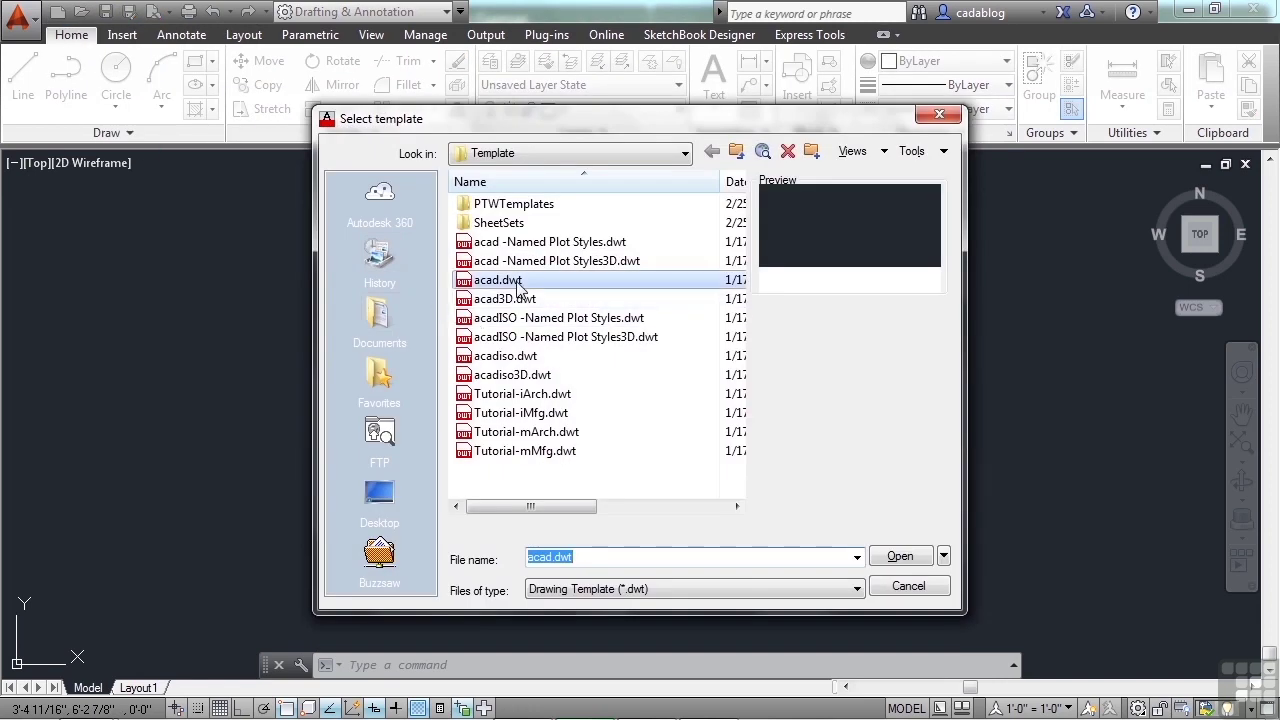
{"action": "left_click", "coordinate": [497, 280]}
{"action": "left_click", "coordinate": [900, 557]}
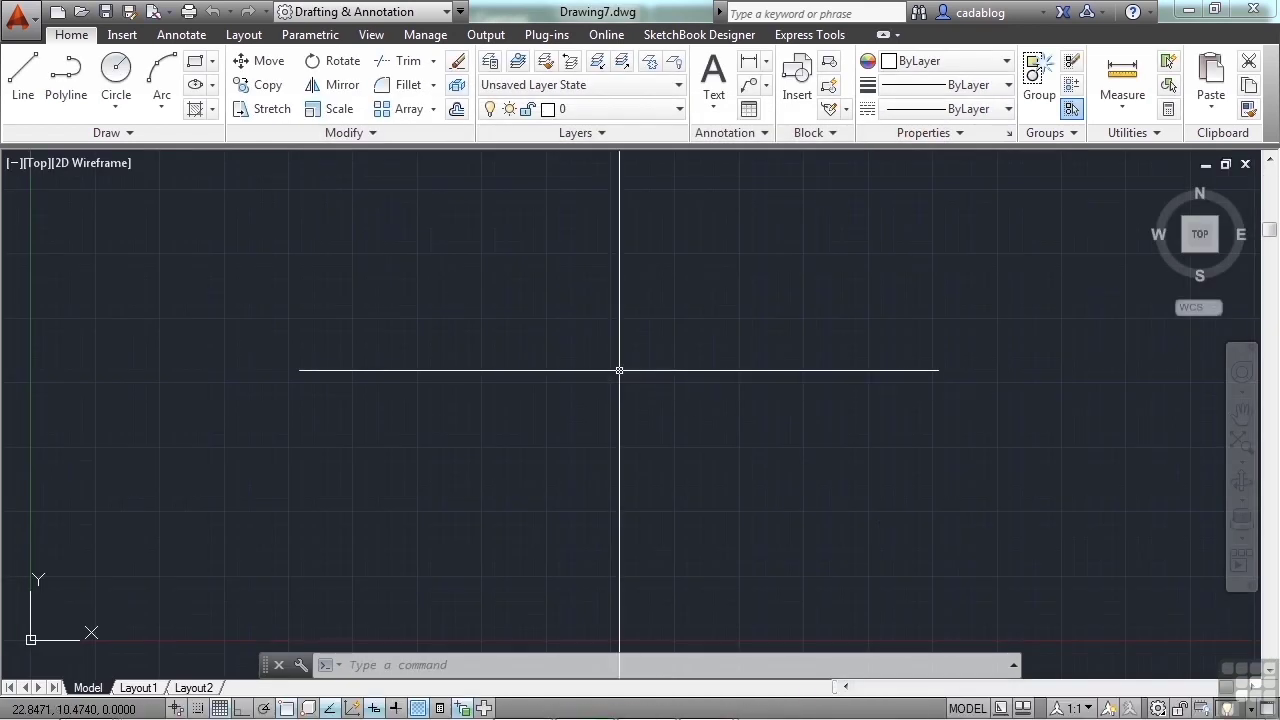
Open the new drawing's units settings and choose Decimal as the length type
{"action": "type", "text": "UNITS"}
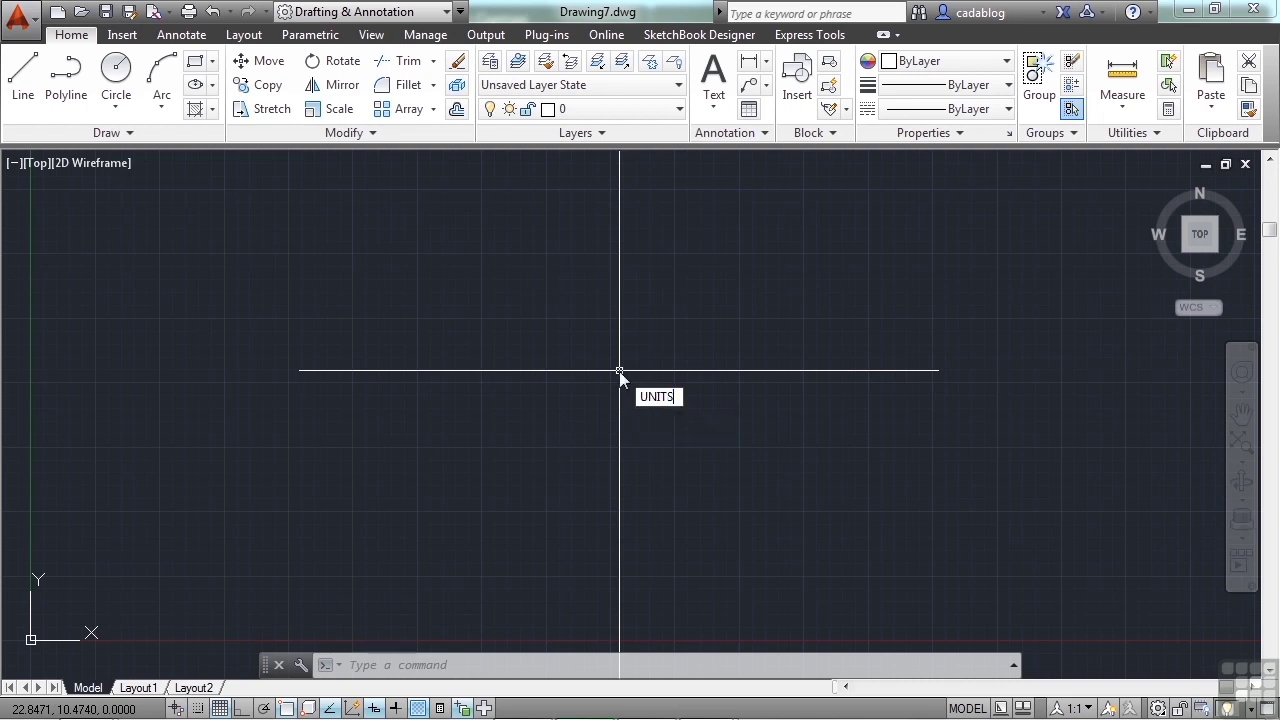
{"action": "key", "text": "Escape"}
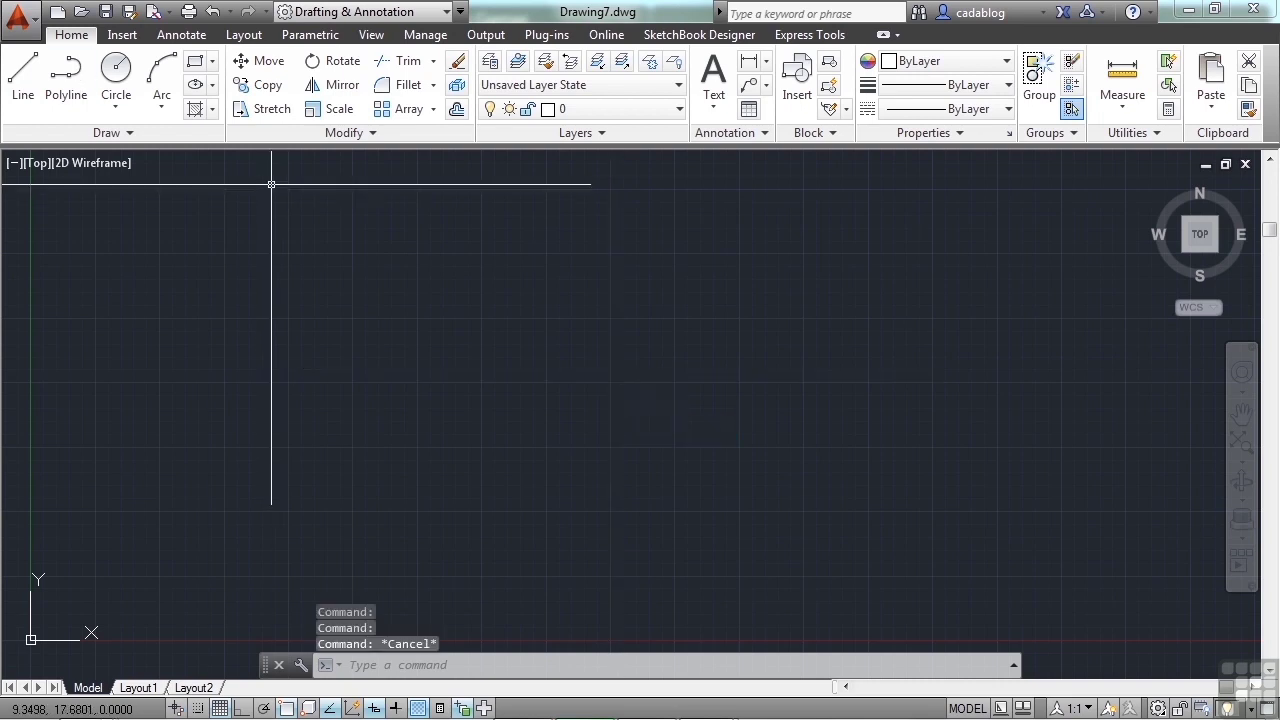
{"action": "left_click", "coordinate": [18, 17]}
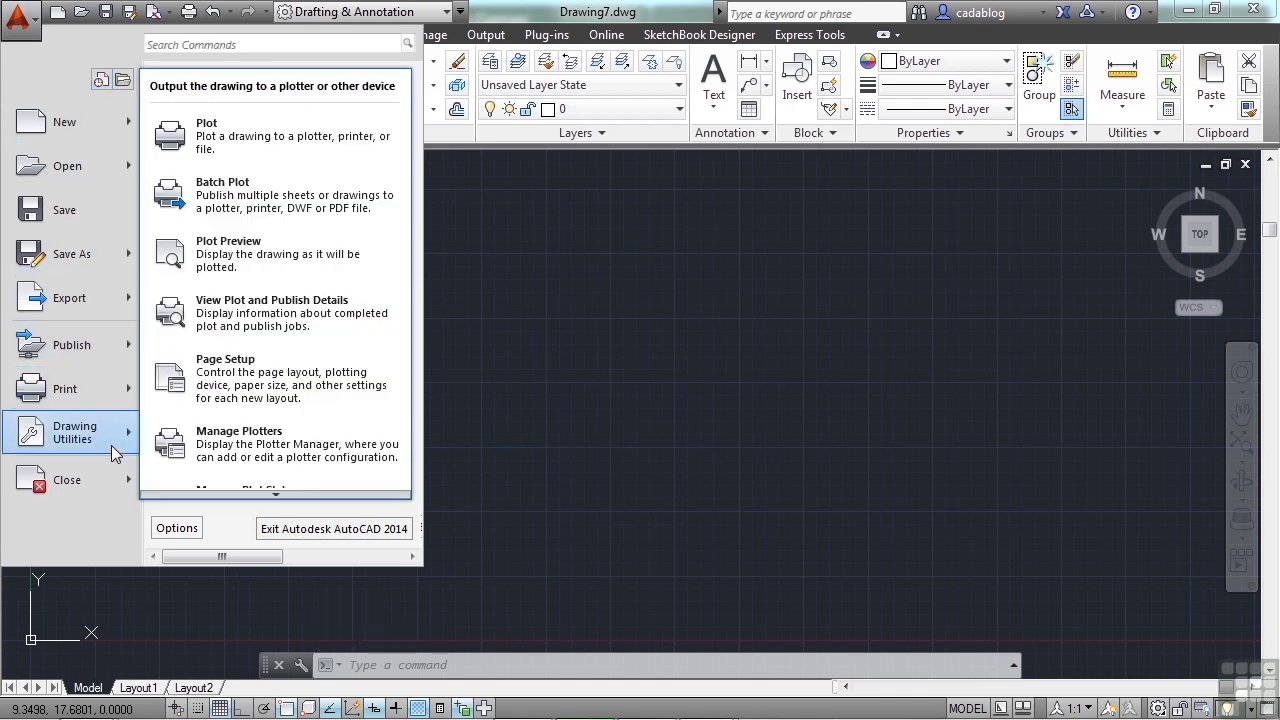
{"action": "mouse_move", "coordinate": [117, 455]}
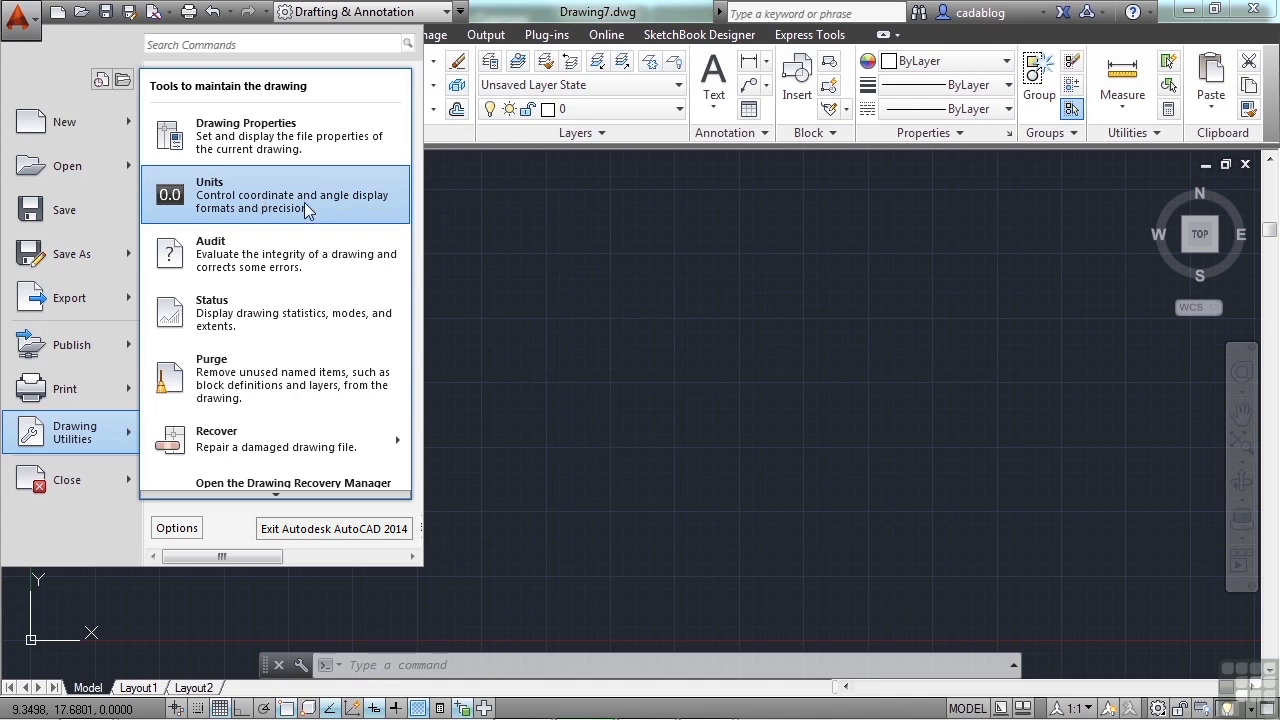
{"action": "left_click", "coordinate": [263, 205]}
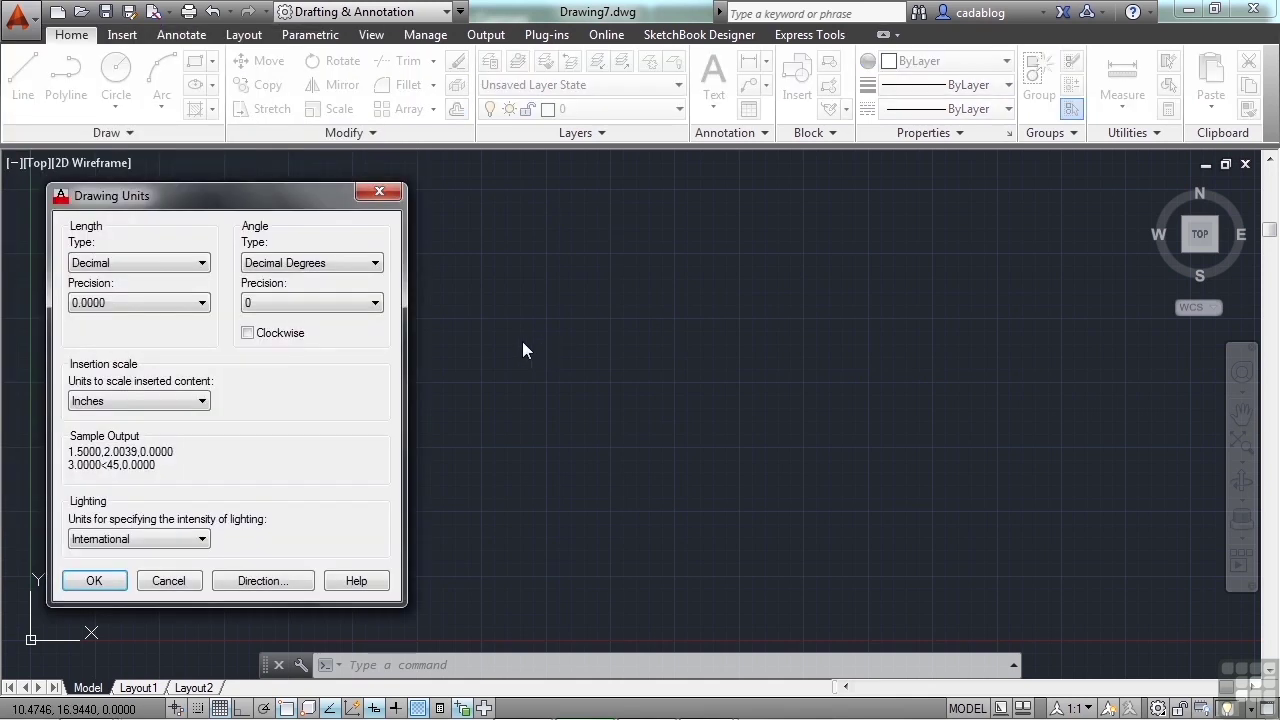
{"action": "left_click_drag", "start_coordinate": [293, 210], "coordinate": [615, 205]}
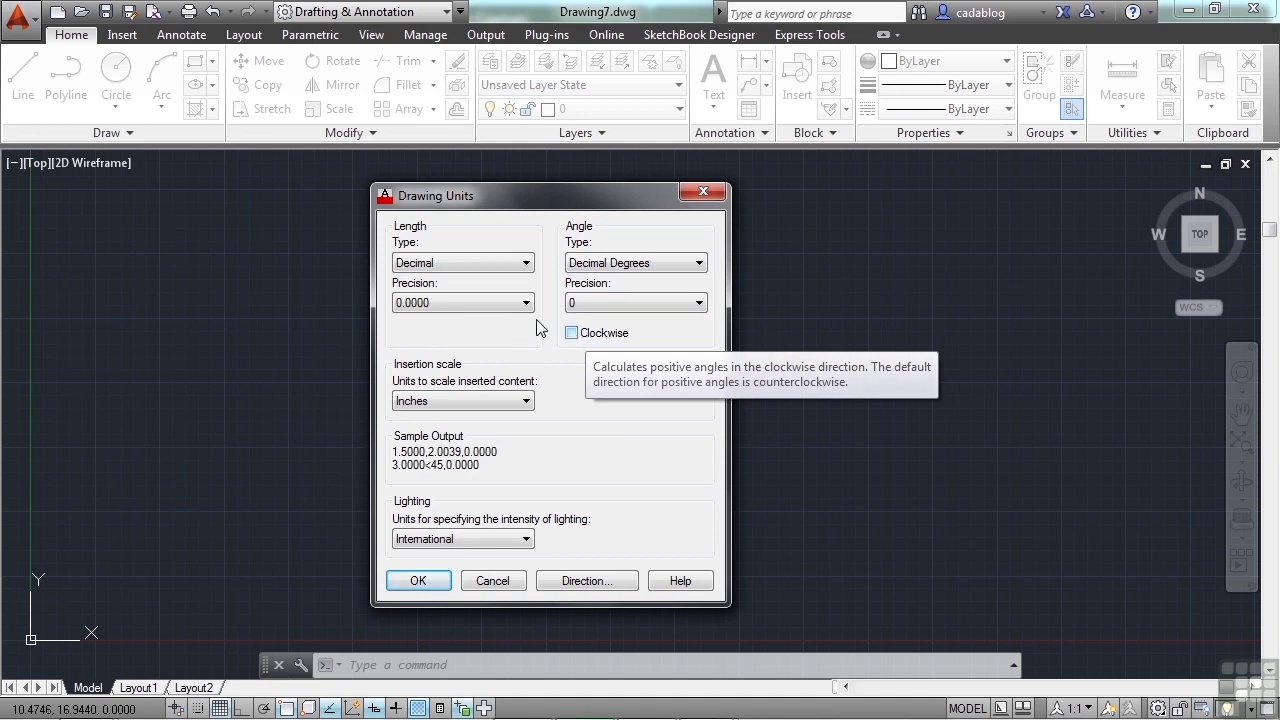
{"action": "left_click", "coordinate": [526, 265]}
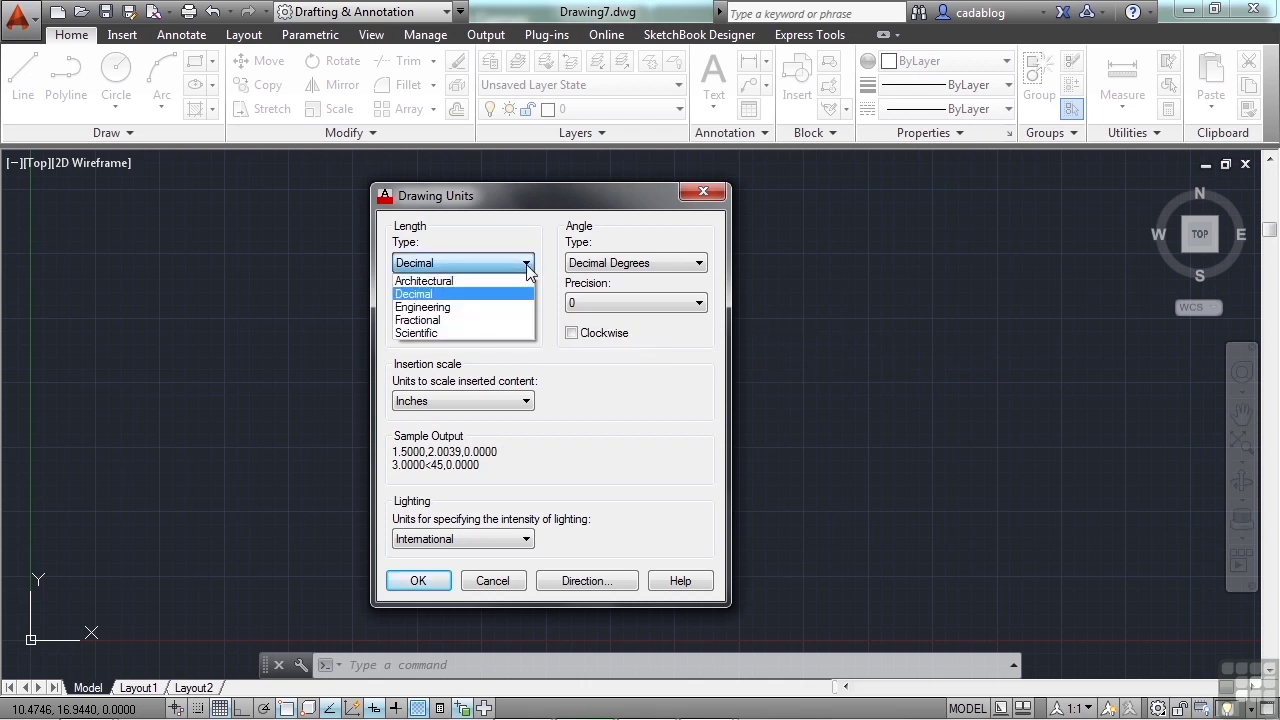
{"action": "left_click", "coordinate": [440, 294]}
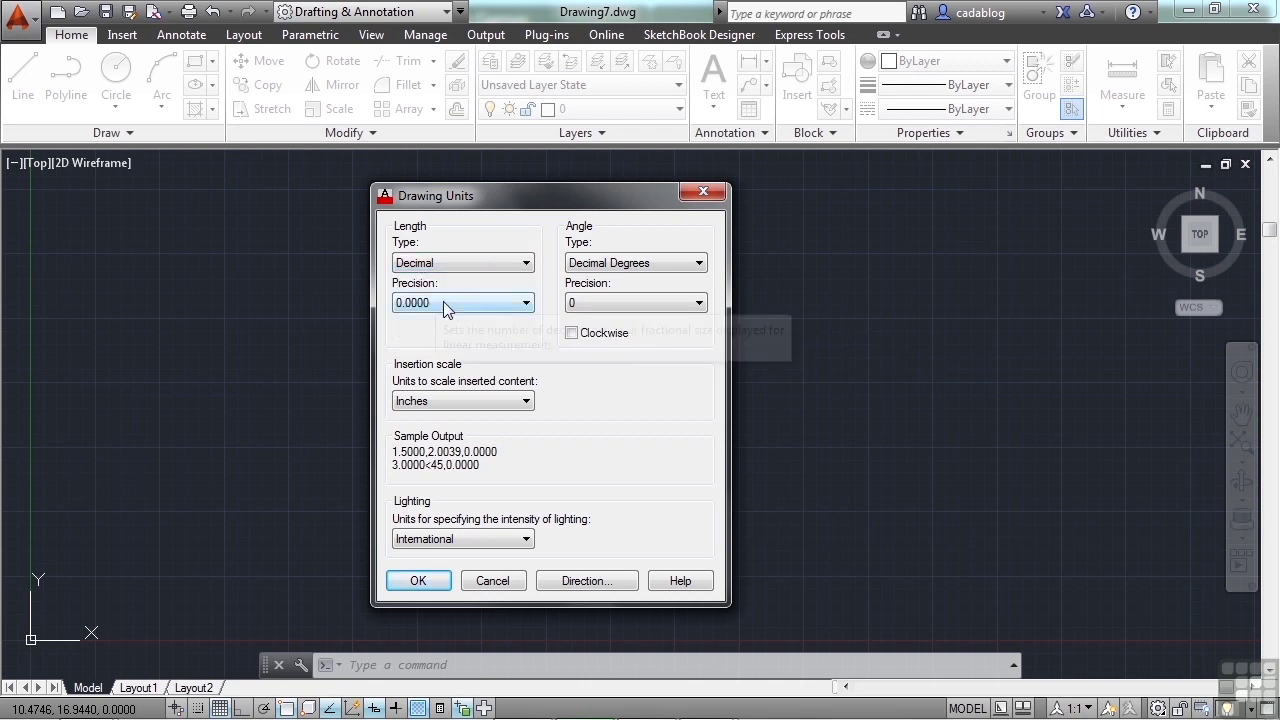
Set the insertion scale units to Feet and accept the drawing units settings
{"action": "left_click", "coordinate": [521, 403]}
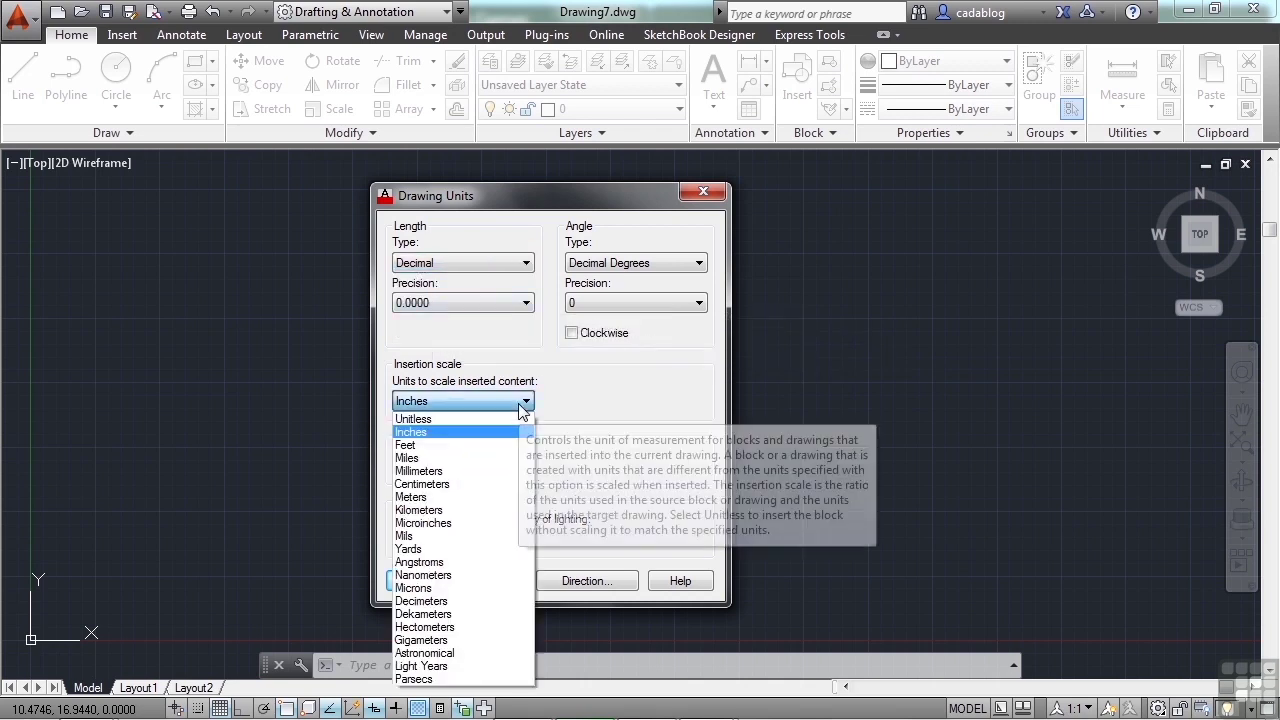
{"action": "left_click", "coordinate": [419, 446]}
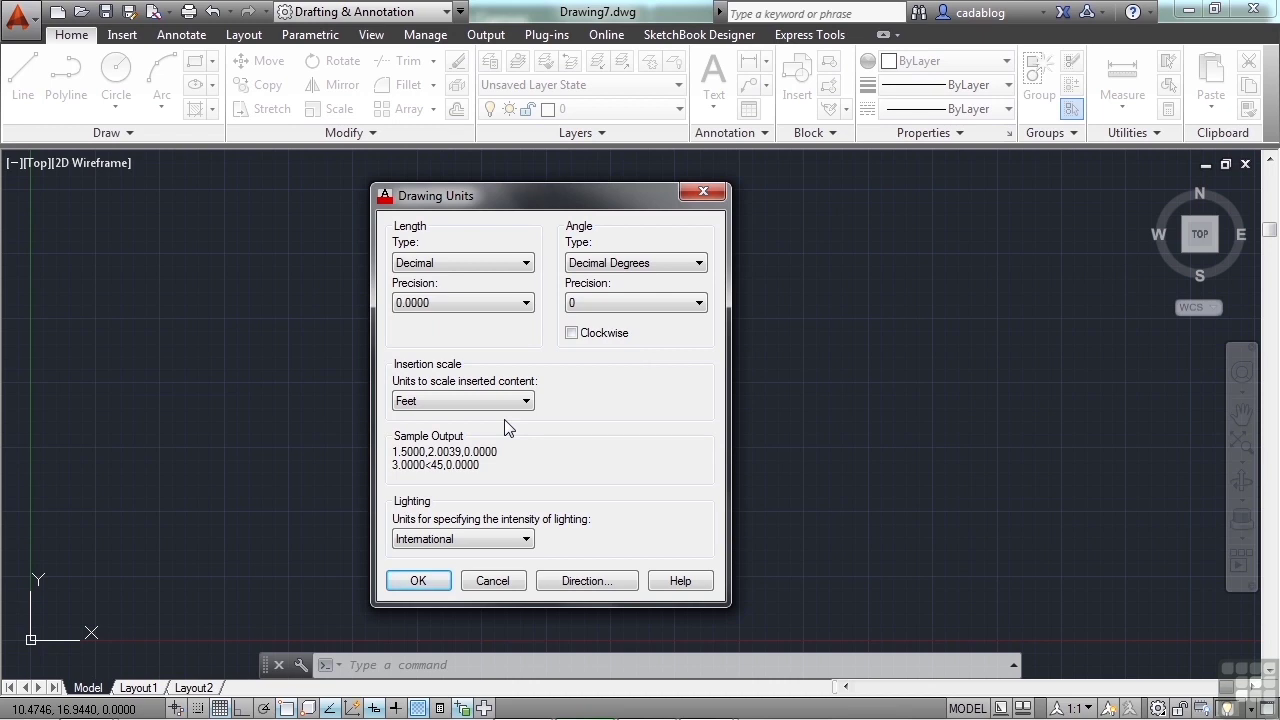
{"action": "mouse_move", "coordinate": [470, 399]}
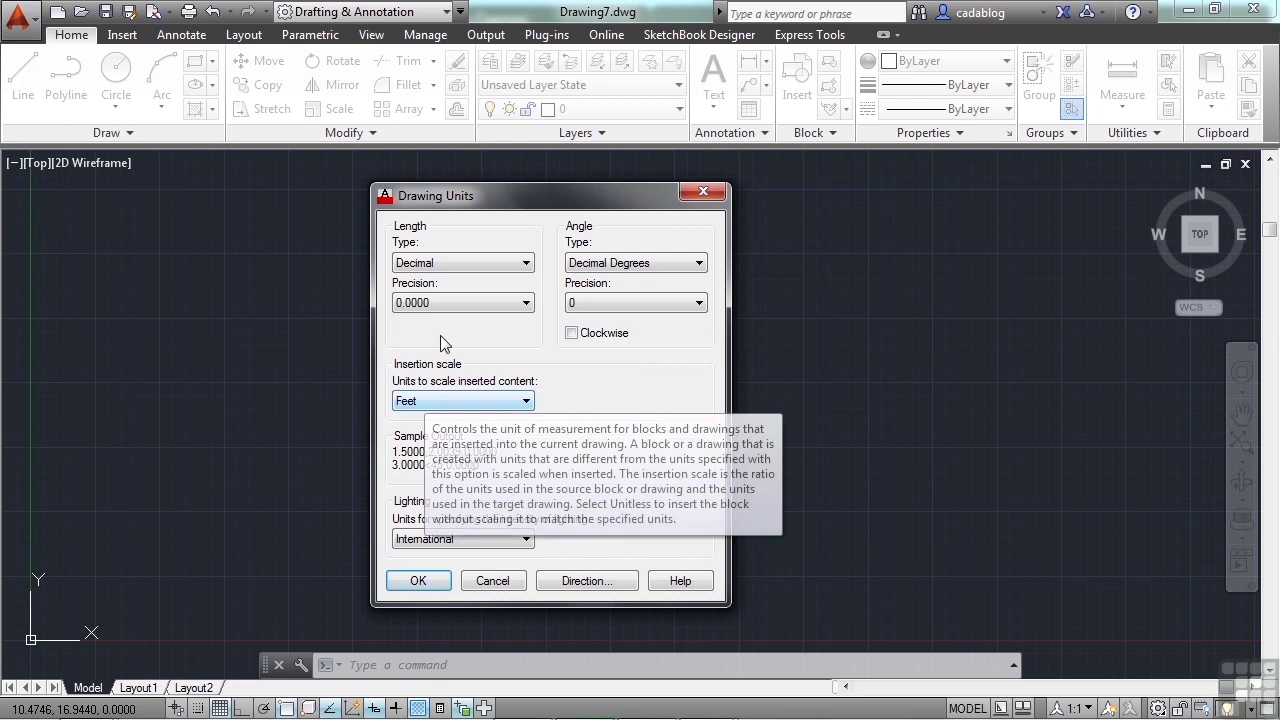
{"action": "left_click", "coordinate": [414, 586]}
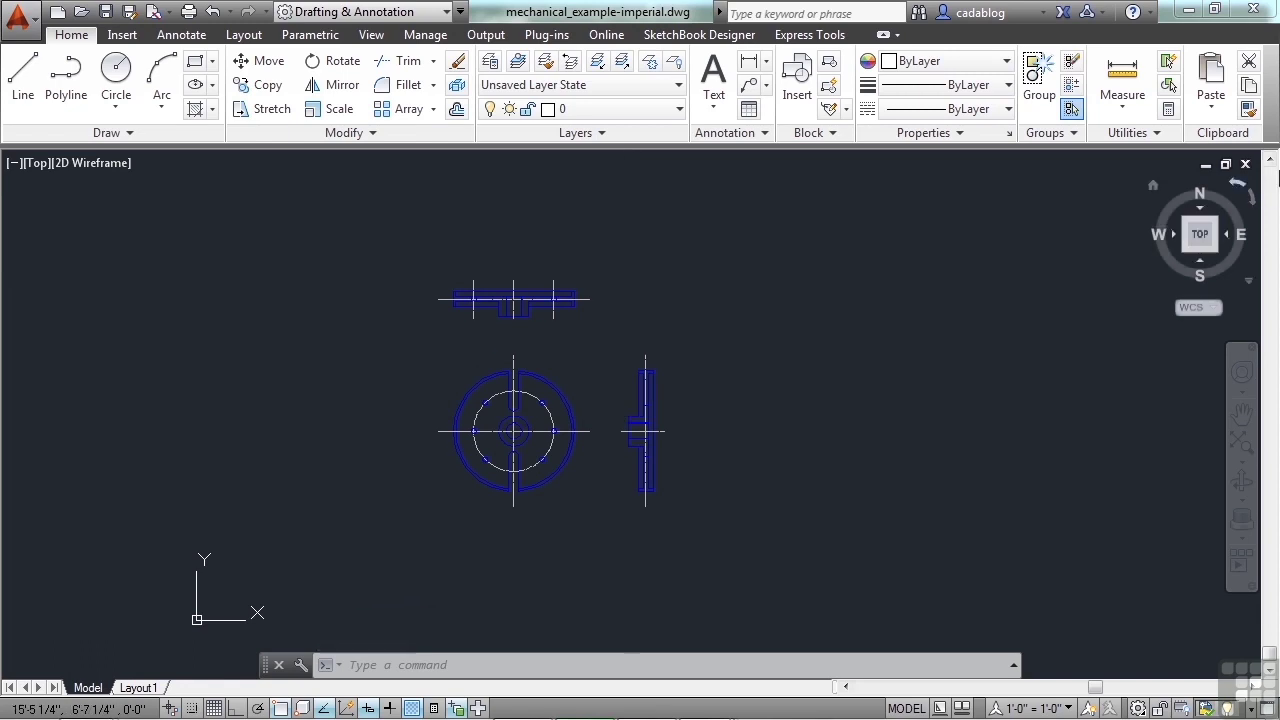
Close mechanical_example-imperial.dwg and the new blank drawing without saving changes
{"action": "left_click", "coordinate": [1246, 164]}
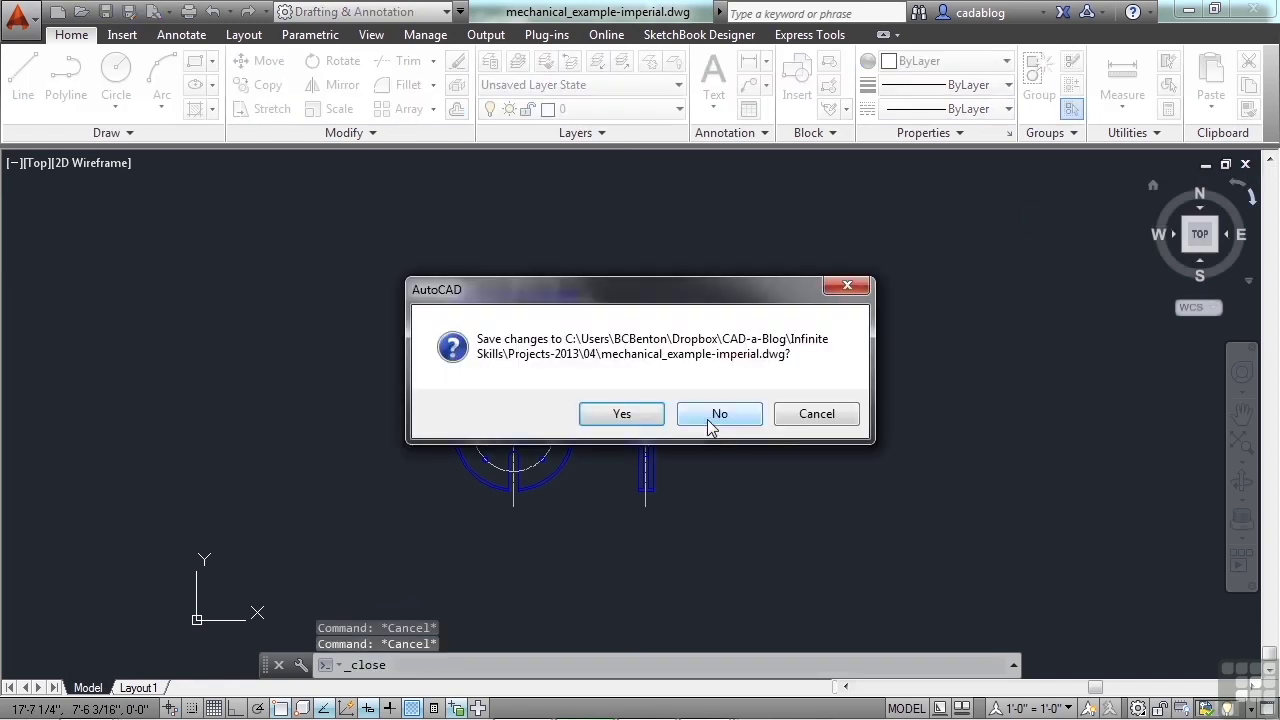
{"action": "left_click", "coordinate": [708, 418]}
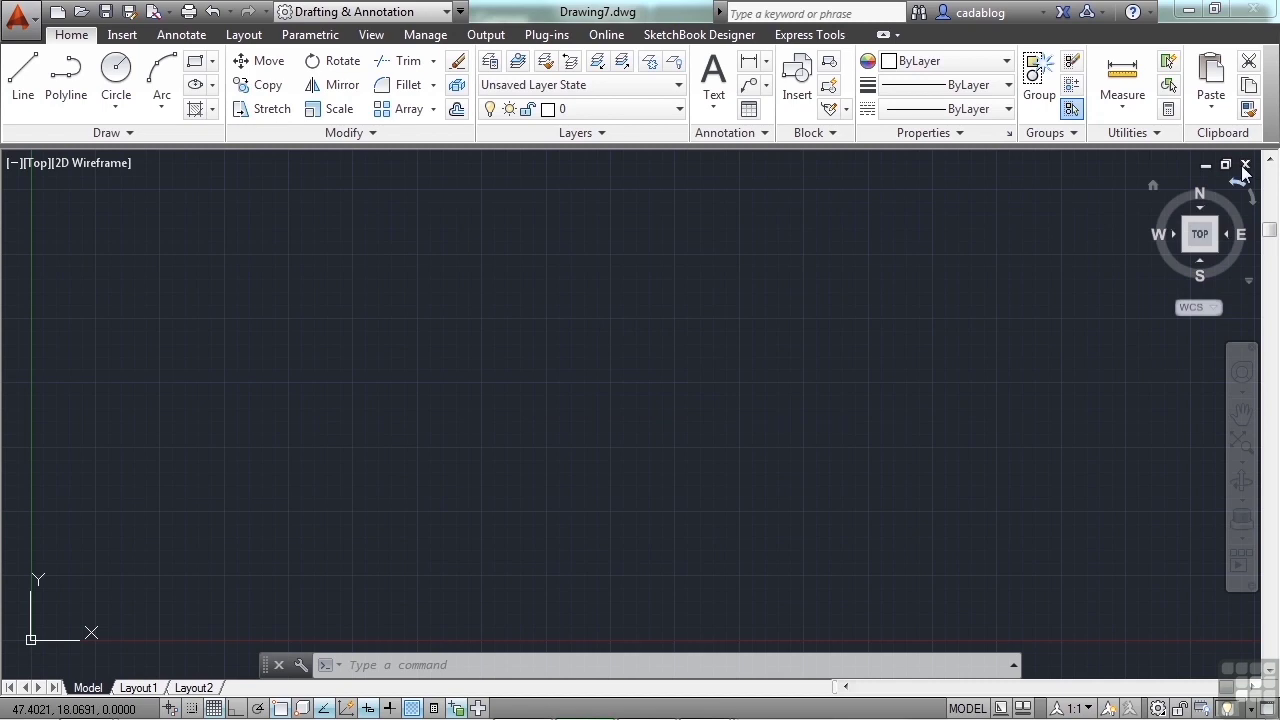
{"action": "left_click", "coordinate": [1246, 164]}
{"action": "left_click", "coordinate": [675, 412]}
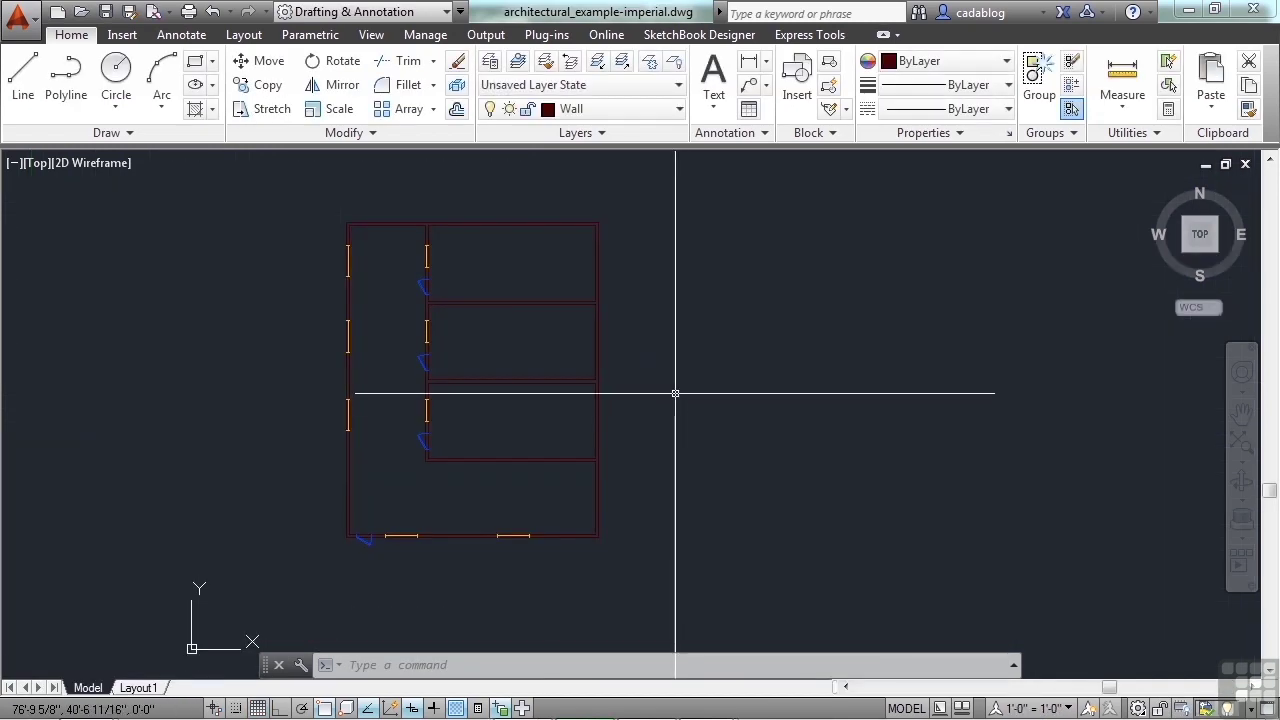
Check the drawing units settings of the architectural floor plan without changing them
{"action": "middle_click_drag", "start_coordinate": [666, 354], "coordinate": [774, 363]}
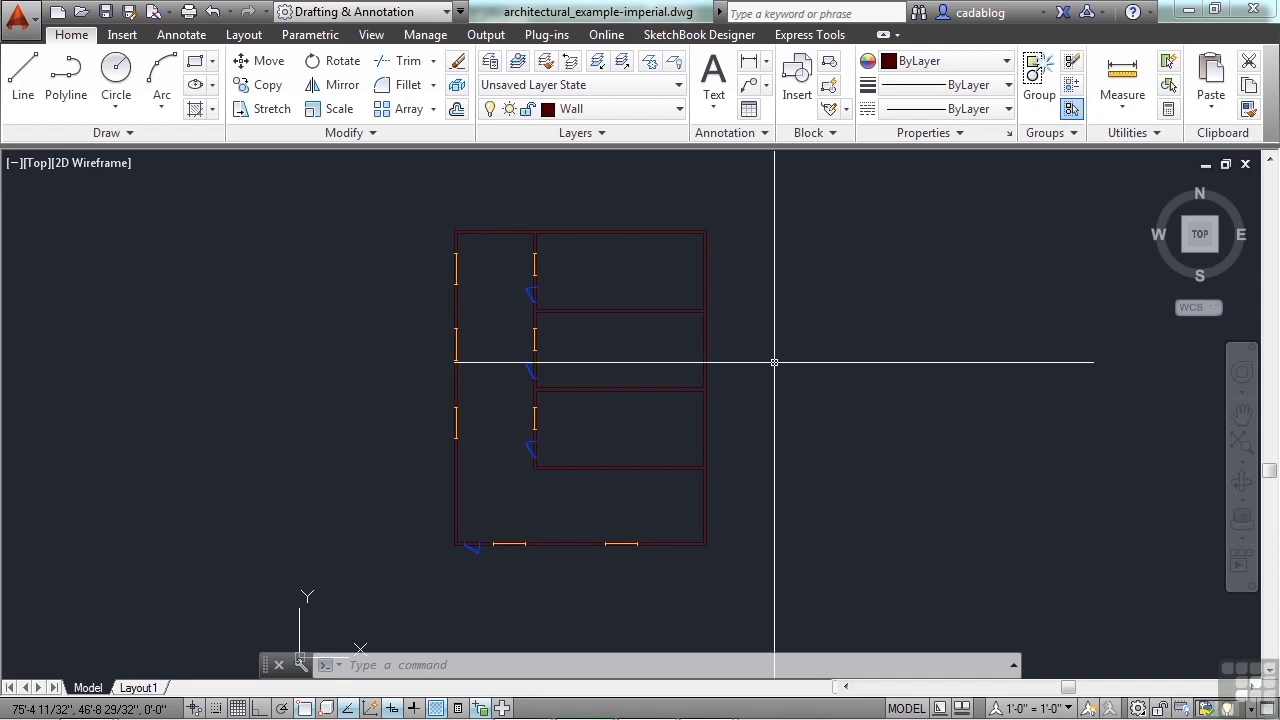
{"action": "type", "text": "UNITS"}
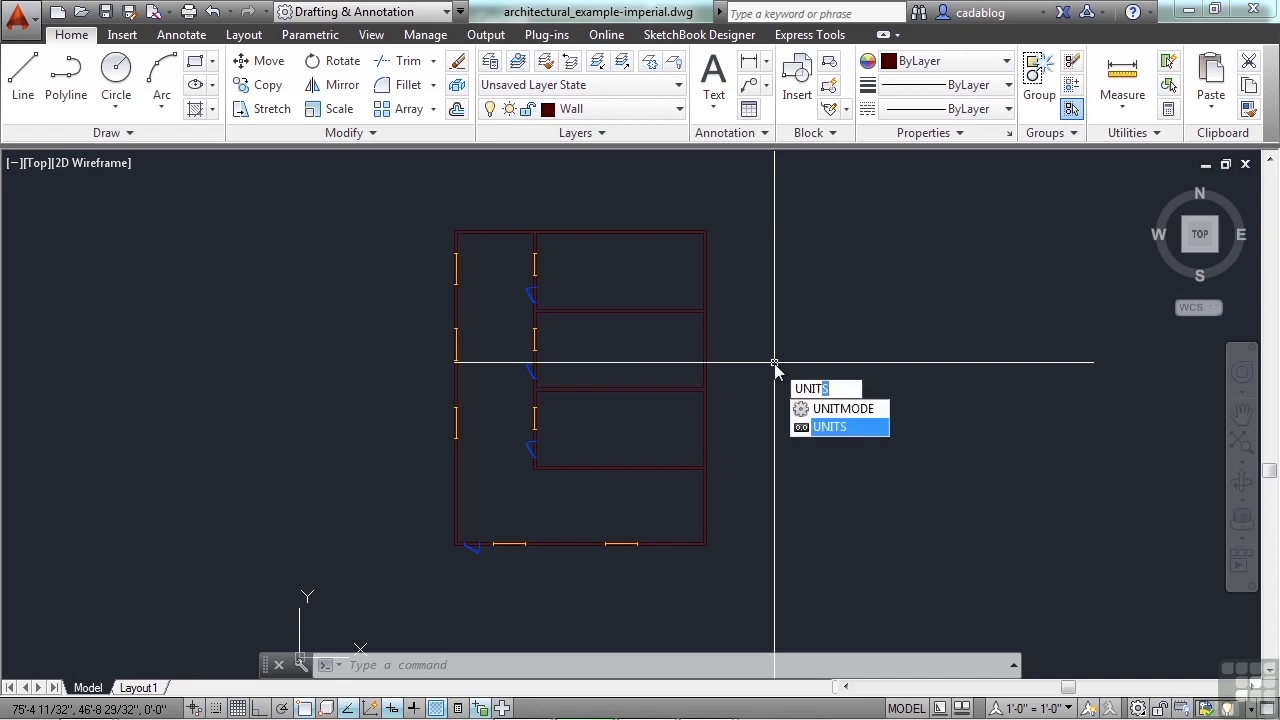
{"action": "key", "text": "Return"}
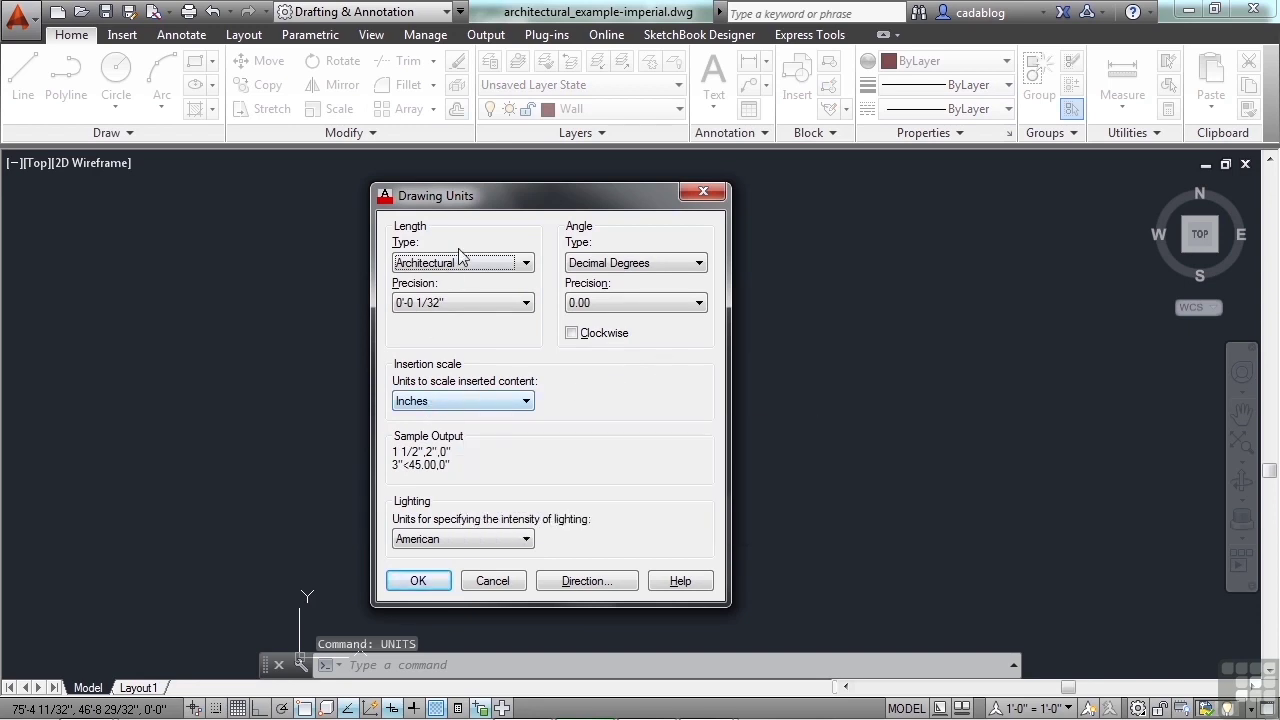
{"action": "left_click", "coordinate": [493, 581]}
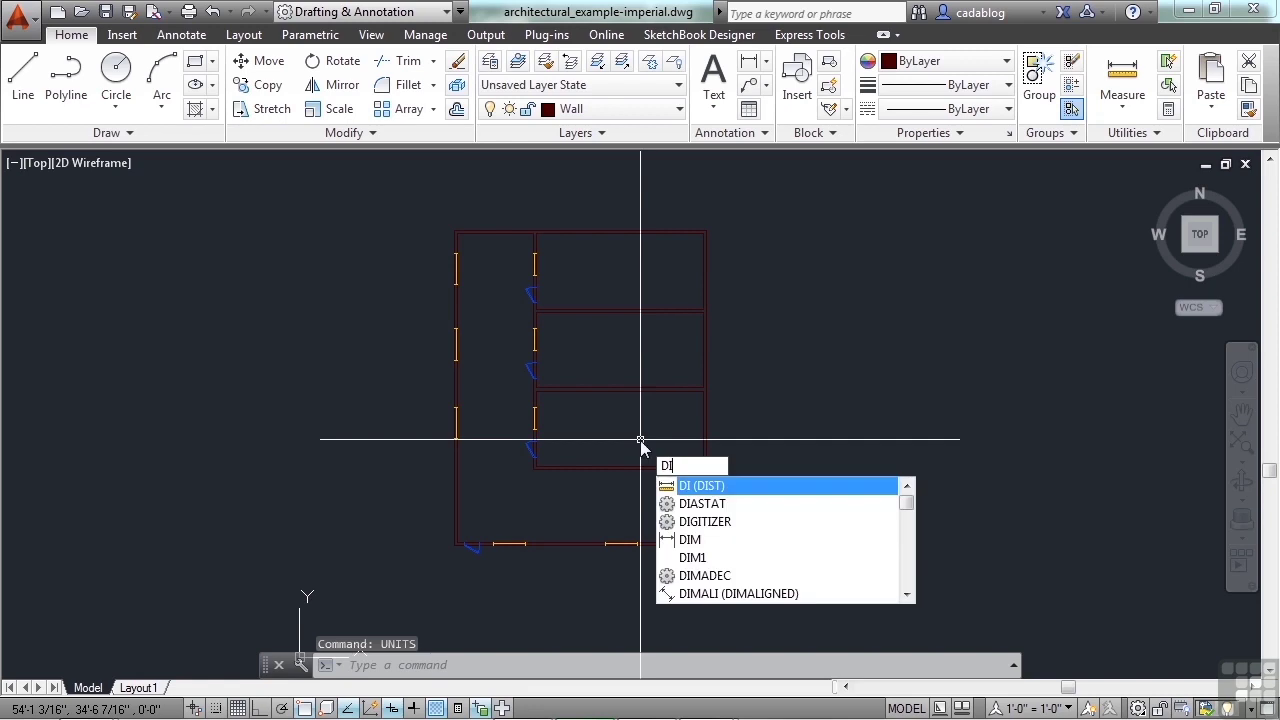
Measure the inside depth and width of the lowest enclosed room along the floor plan's east wall
{"action": "key", "text": "Return"}
{"action": "scroll", "coordinate": [640, 438], "scroll_direction": "up", "scroll_amount": 4}
{"action": "left_click", "coordinate": [752, 441]}
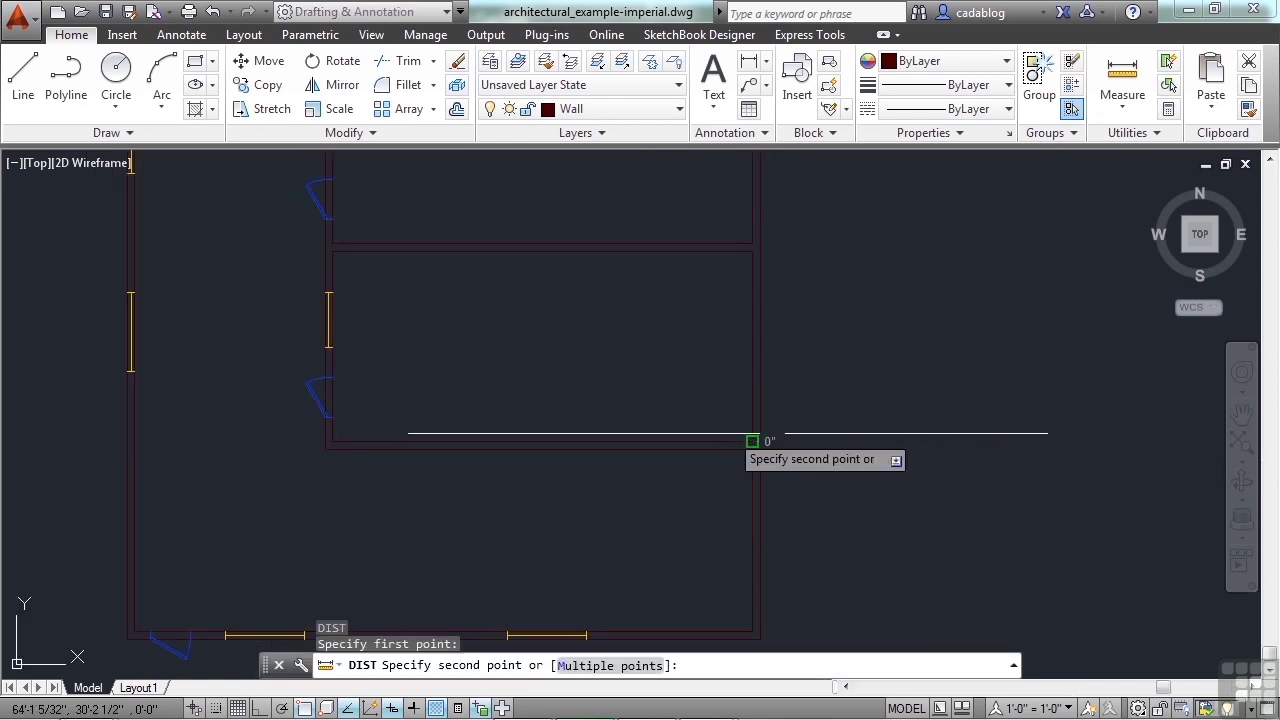
{"action": "left_click", "coordinate": [751, 250]}
{"action": "key", "text": "Return"}
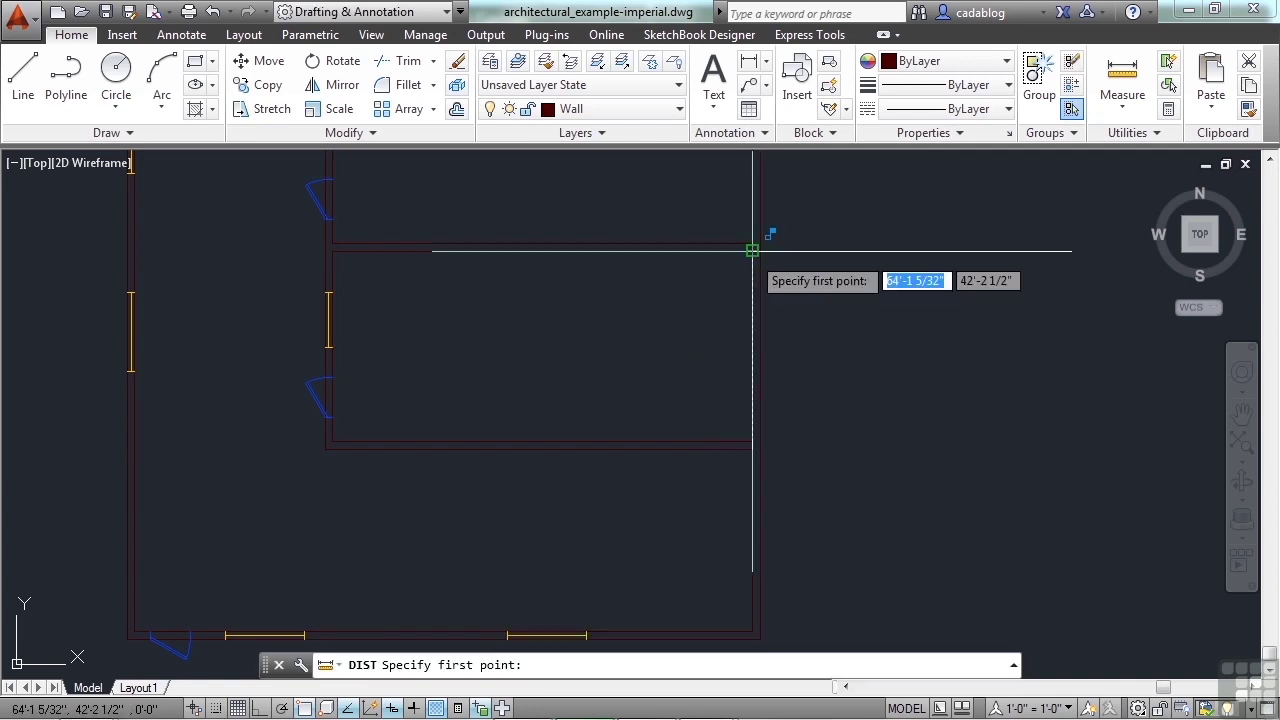
{"action": "left_click", "coordinate": [755, 249]}
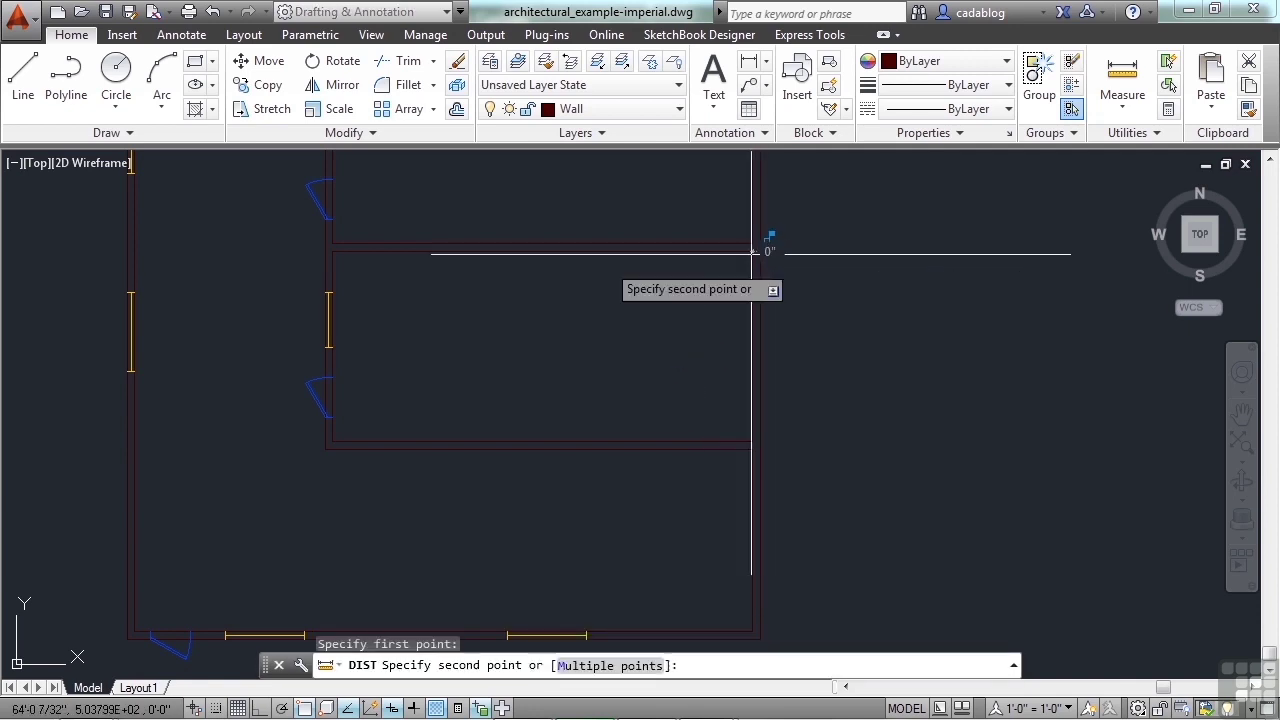
{"action": "left_click", "coordinate": [347, 255]}
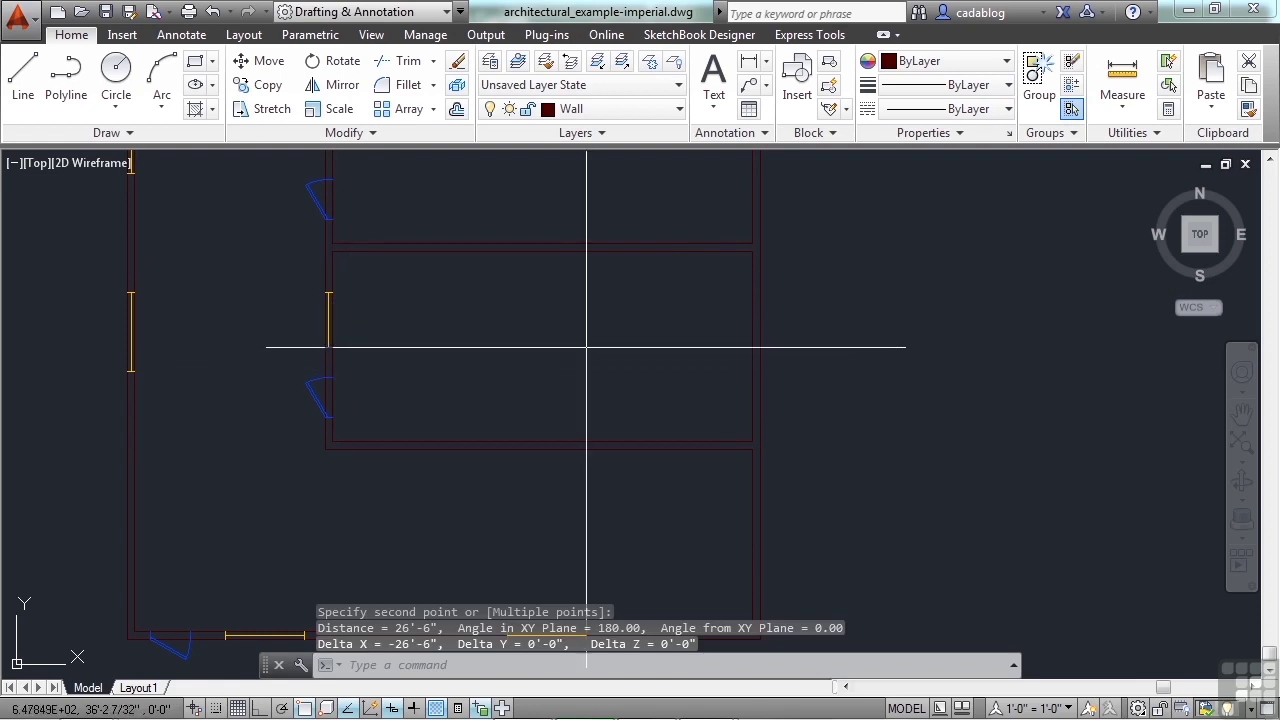
Measure the diagonal distance between the building's upper-right and lower-left outer corners
{"action": "scroll", "coordinate": [591, 260], "scroll_direction": "down", "scroll_amount": 6}
{"action": "scroll", "coordinate": [634, 234], "scroll_direction": "up", "scroll_amount": 7}
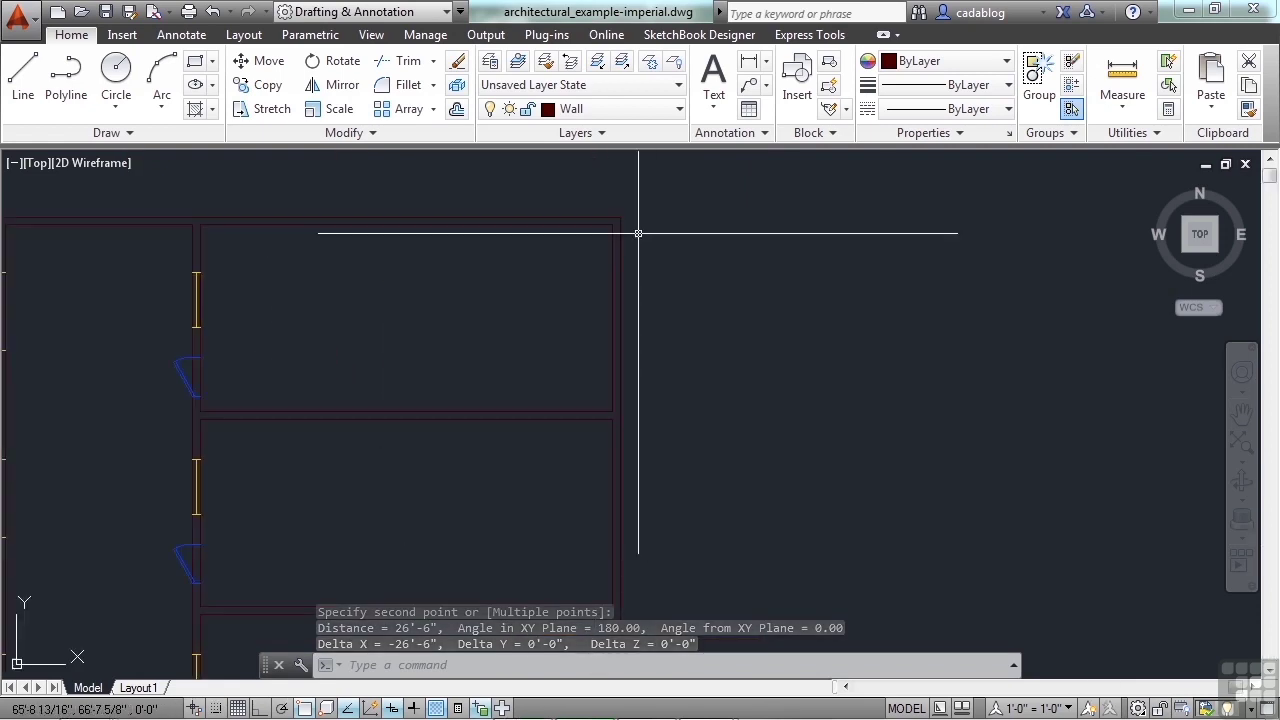
{"action": "key", "text": "Return"}
{"action": "left_click", "coordinate": [612, 221]}
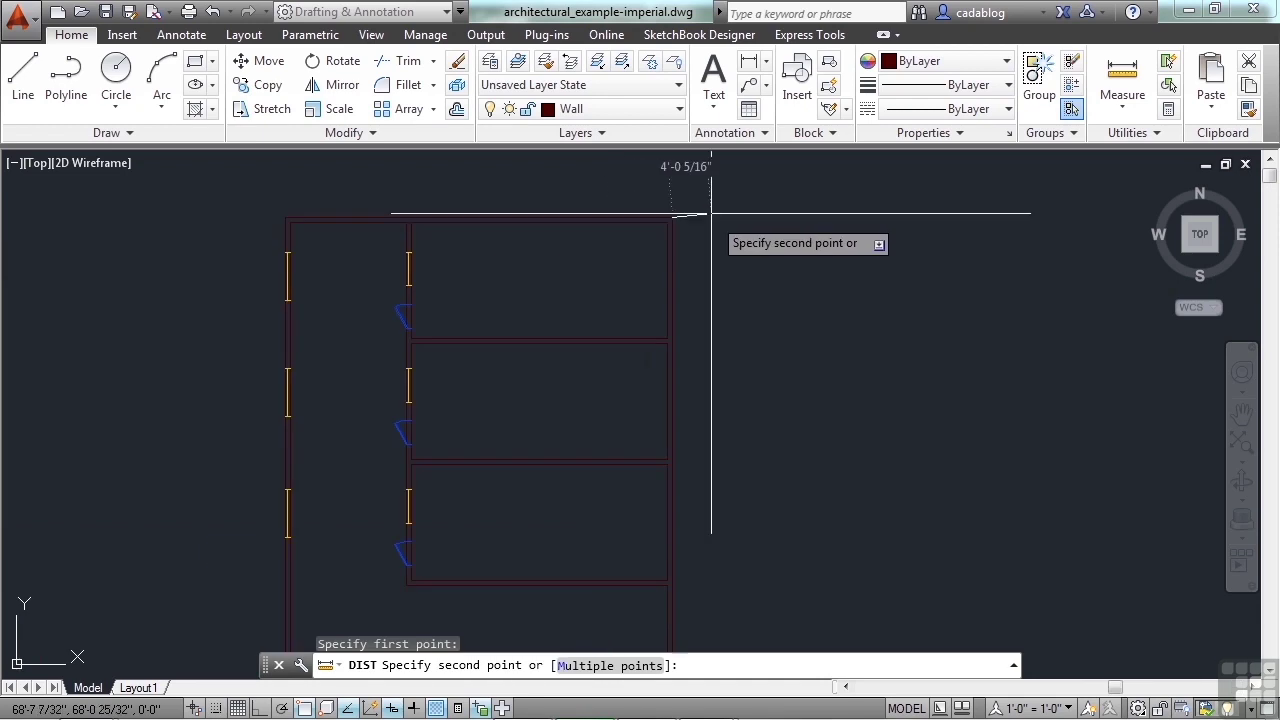
{"action": "scroll", "coordinate": [622, 218], "scroll_direction": "down", "scroll_amount": 4}
{"action": "scroll", "coordinate": [452, 530], "scroll_direction": "up", "scroll_amount": 4}
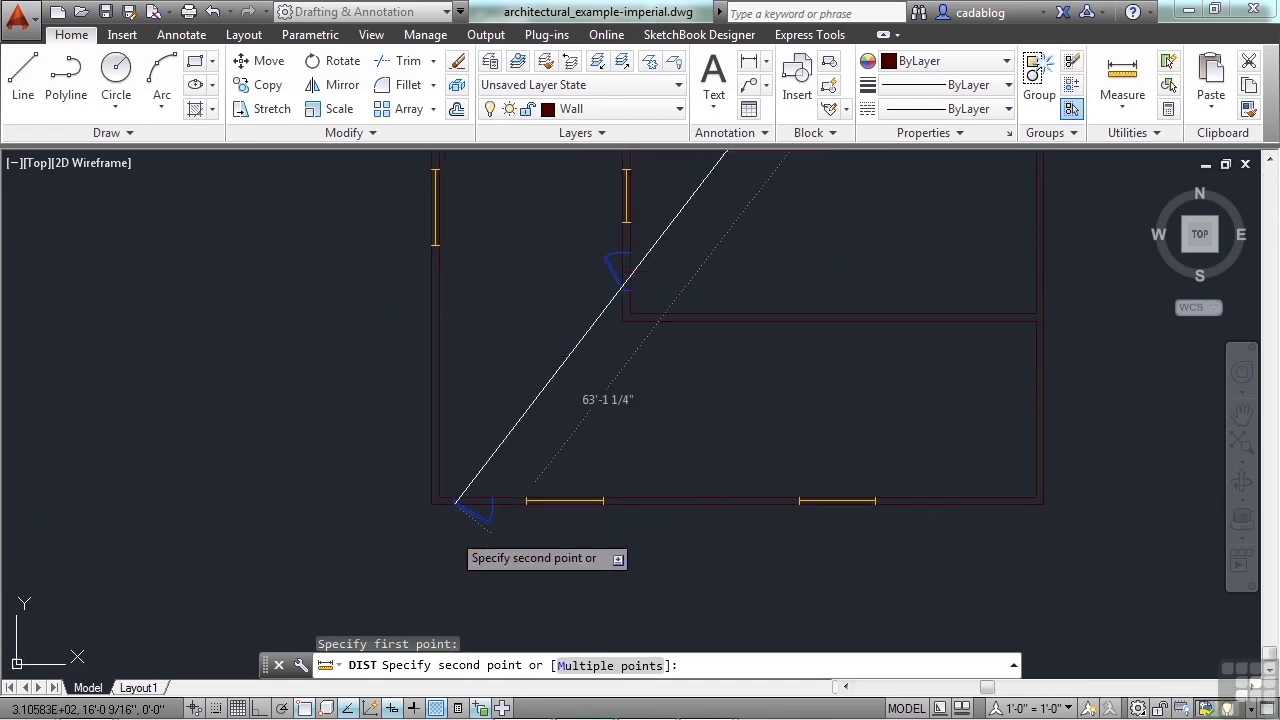
{"action": "left_click", "coordinate": [433, 501]}
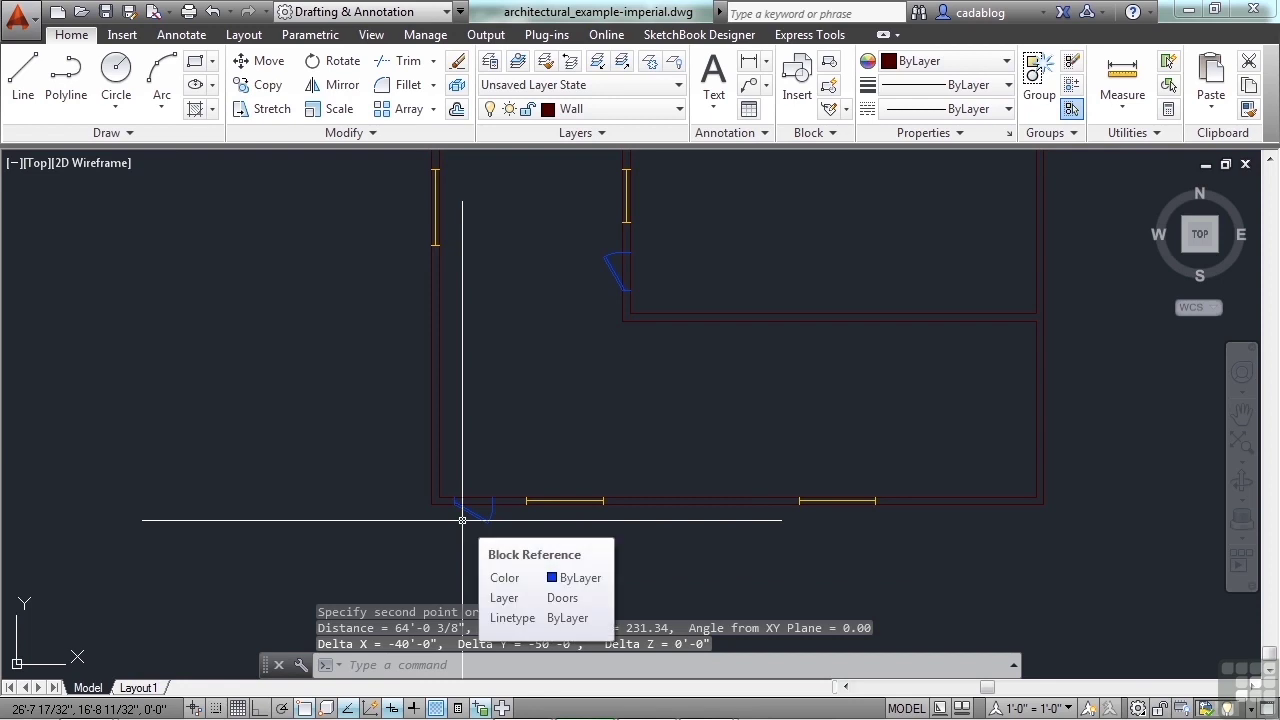
{"action": "scroll", "coordinate": [588, 425], "scroll_direction": "down", "scroll_amount": 6}
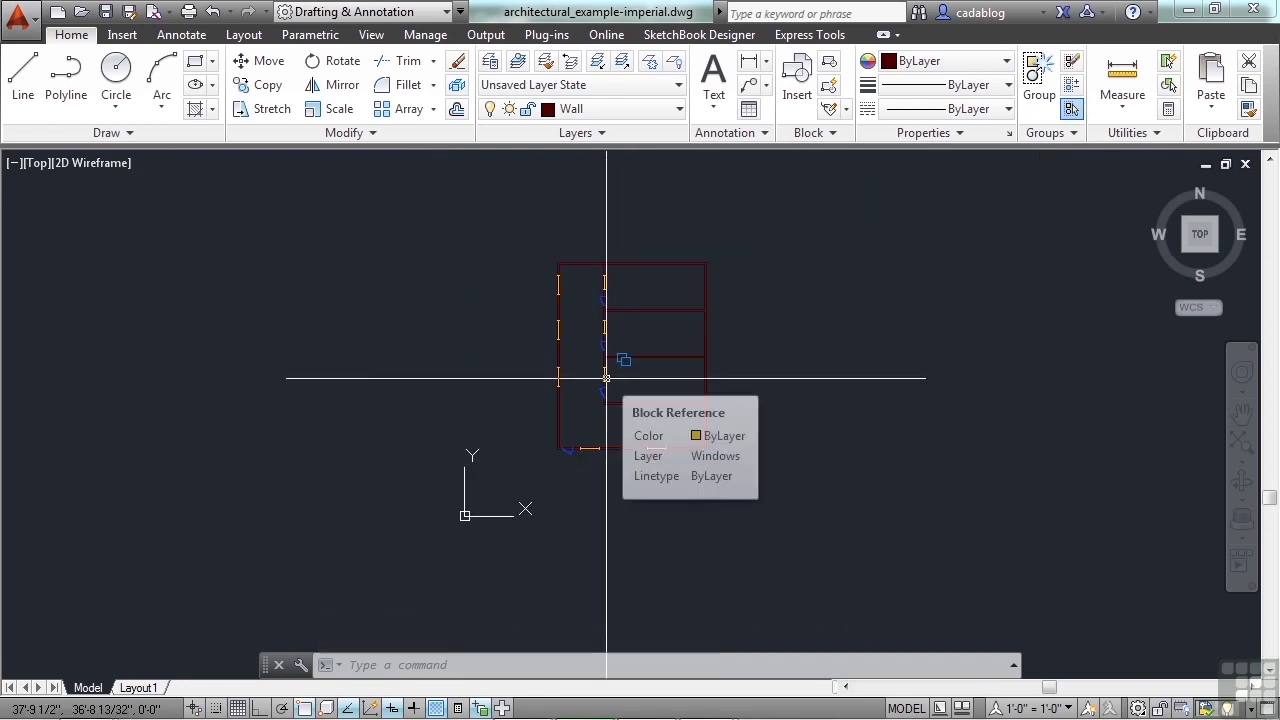
Switch to civil_example-imperial.dwg and review its length, angle and insertion scale units
{"action": "key", "text": "ctrl+Tab"}
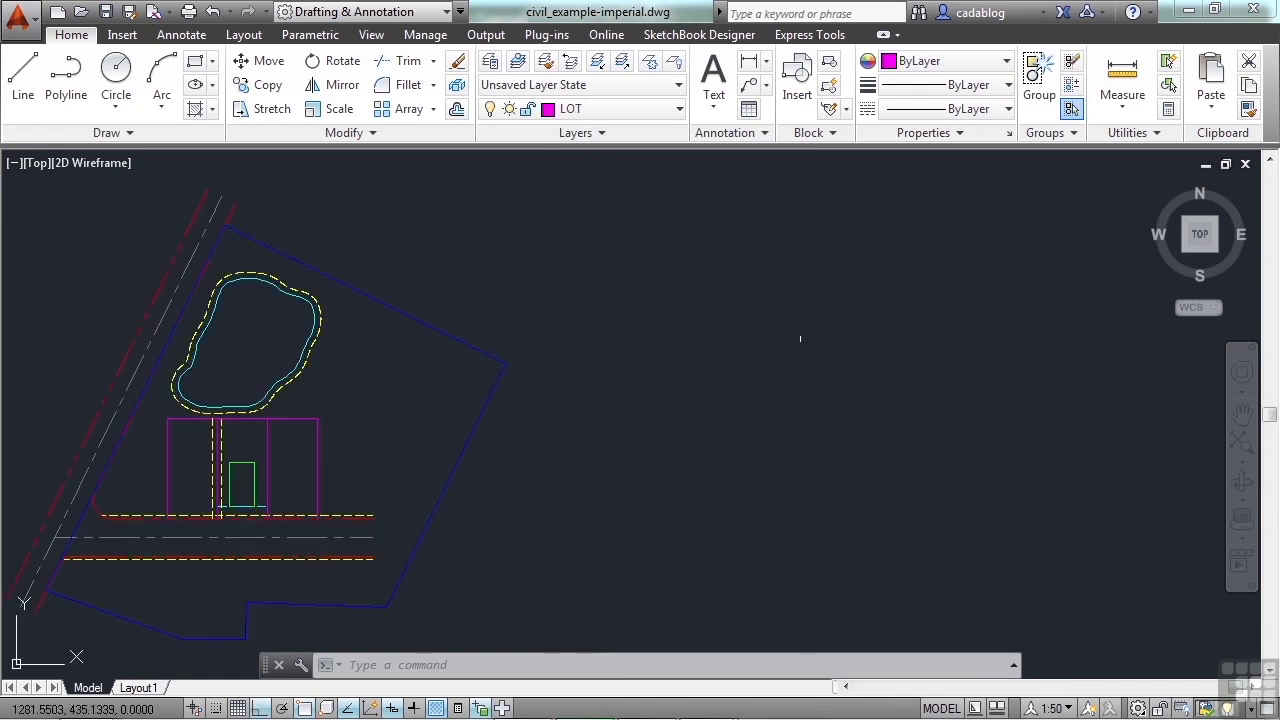
{"action": "scroll", "coordinate": [796, 343], "scroll_direction": "down", "scroll_amount": 1}
{"action": "middle_click_drag", "start_coordinate": [447, 367], "coordinate": [596, 349]}
{"action": "scroll", "coordinate": [596, 349], "scroll_direction": "up", "scroll_amount": 2}
{"action": "type", "text": "nits"}
{"action": "key", "text": "Return"}
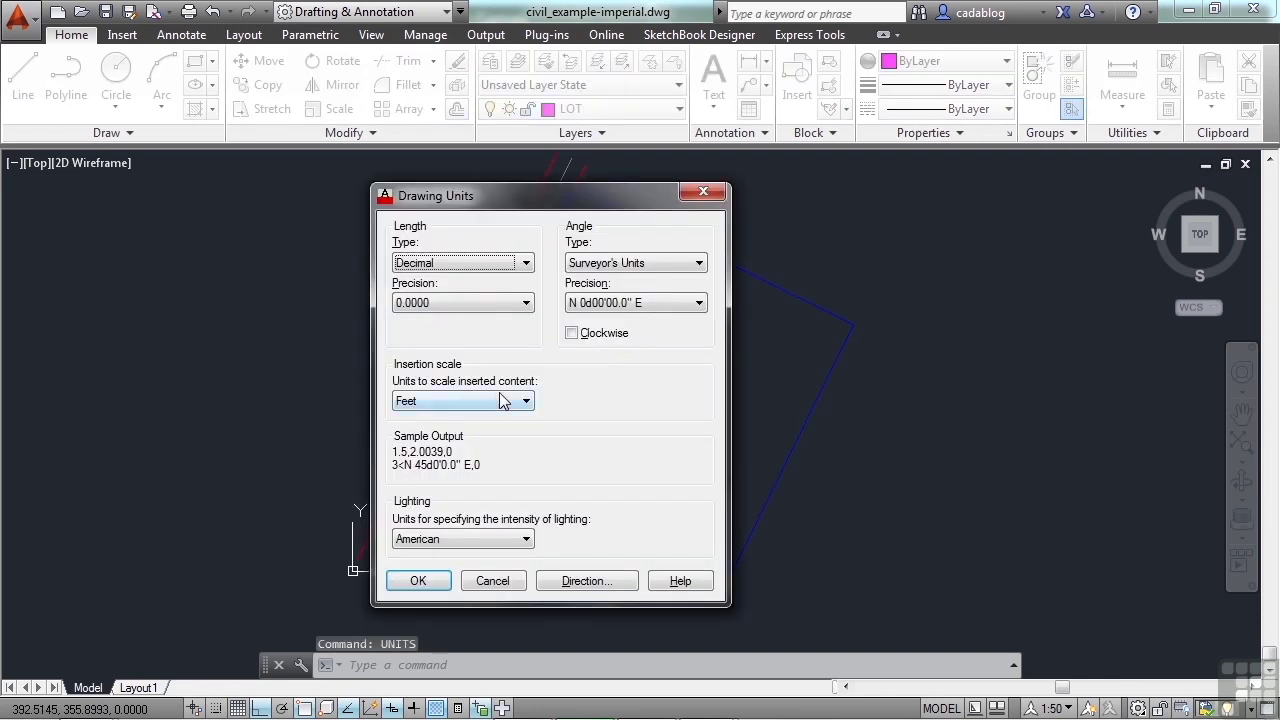
{"action": "left_click", "coordinate": [435, 585]}
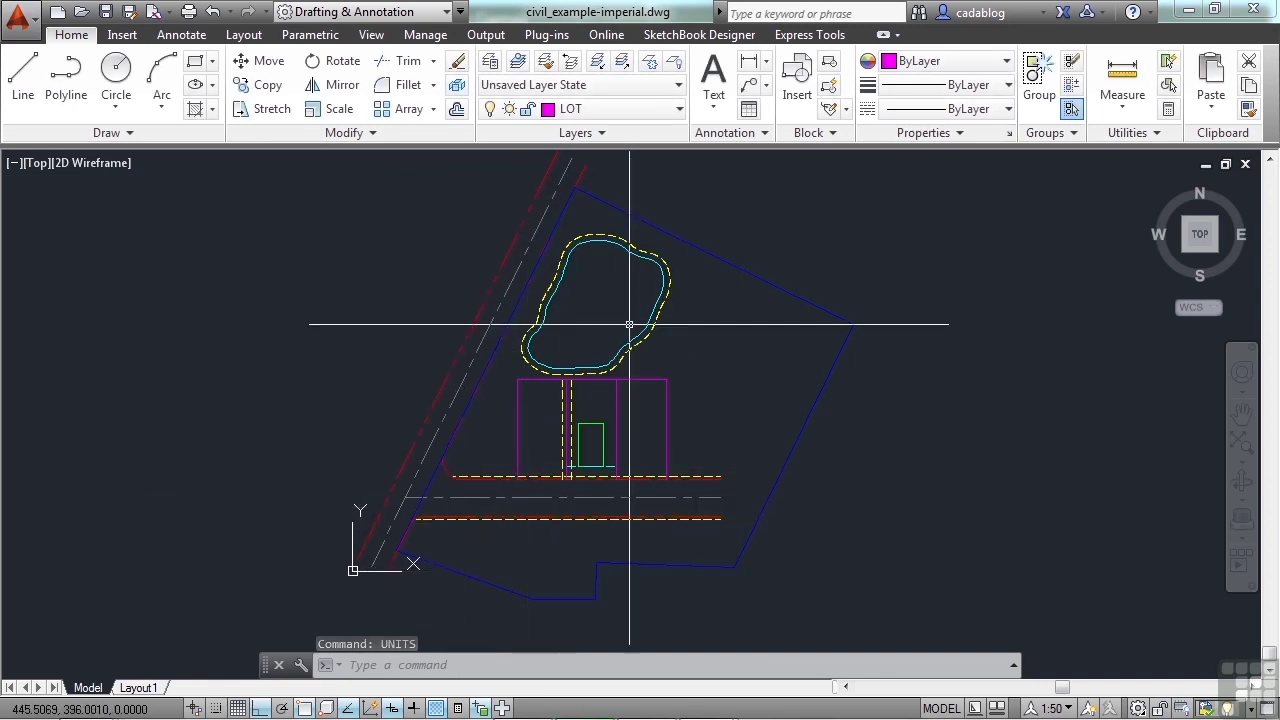
{"action": "scroll", "coordinate": [566, 465], "scroll_direction": "up", "scroll_amount": 2}
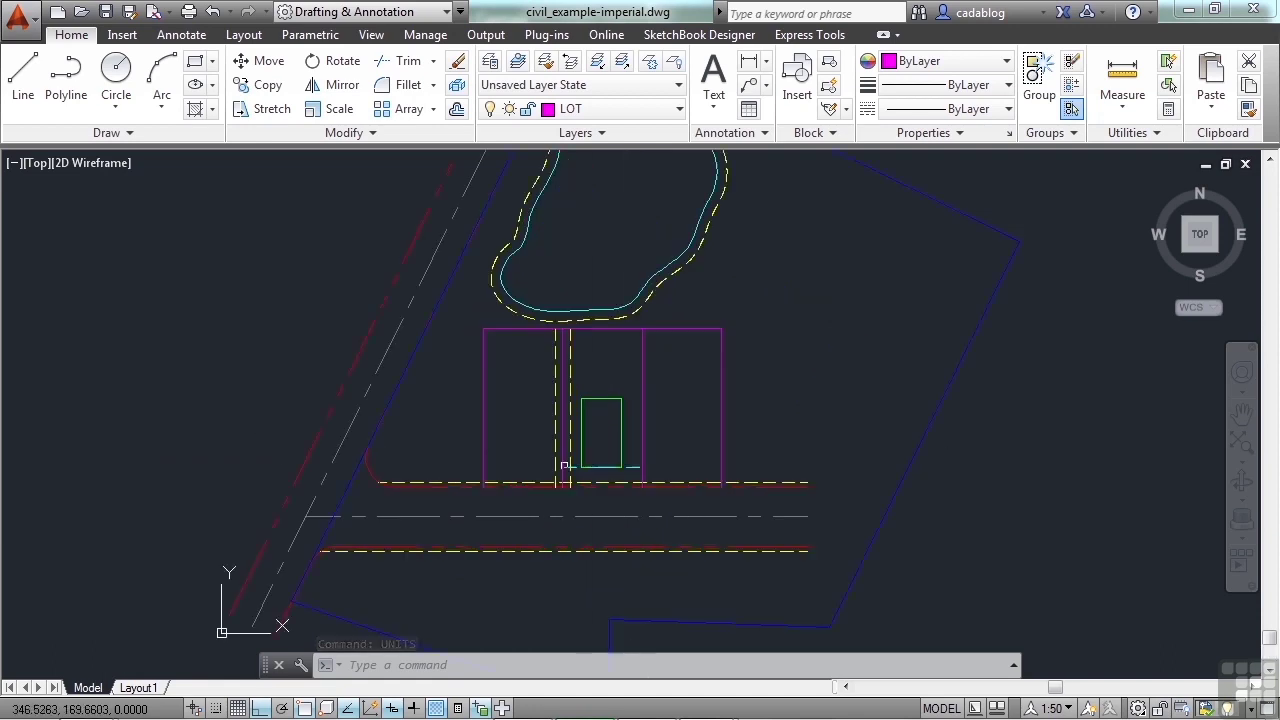
Measure the diagonal of the green building outline from its southwest corner to its northeast corner
{"action": "scroll", "coordinate": [566, 465], "scroll_direction": "up", "scroll_amount": 3}
{"action": "type", "text": "dist"}
{"action": "key", "text": "Return"}
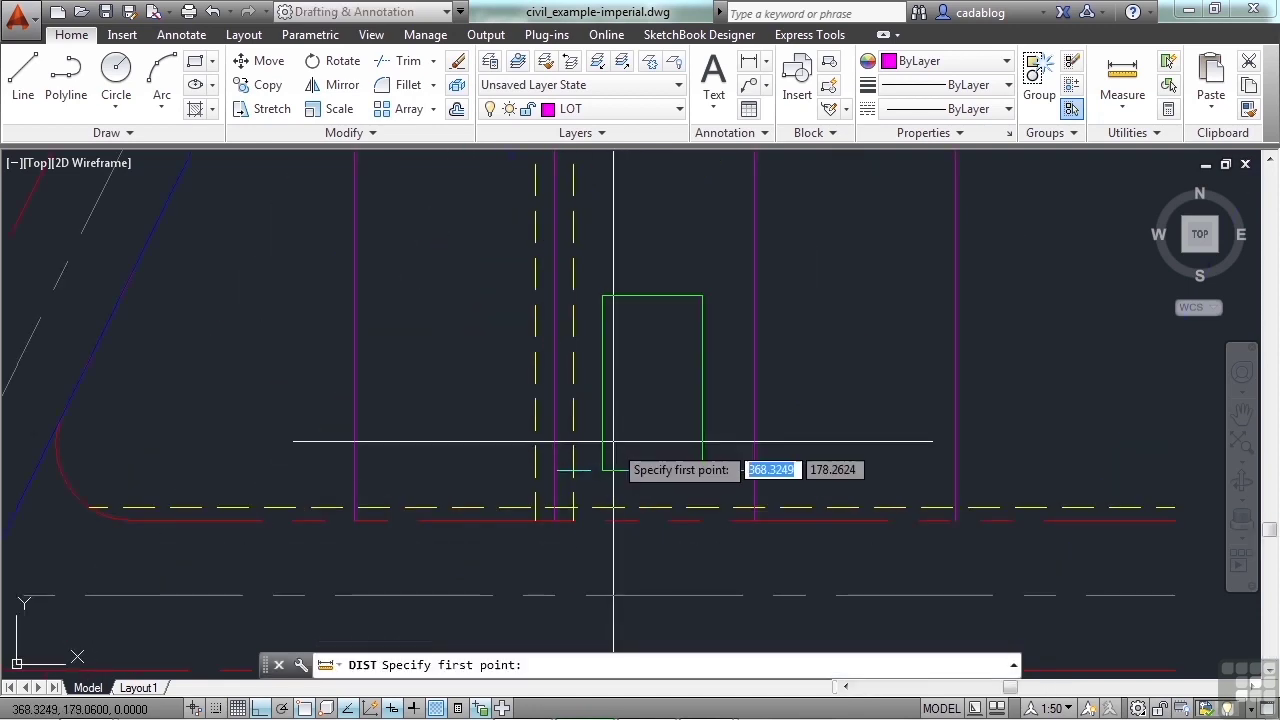
{"action": "left_click", "coordinate": [555, 470]}
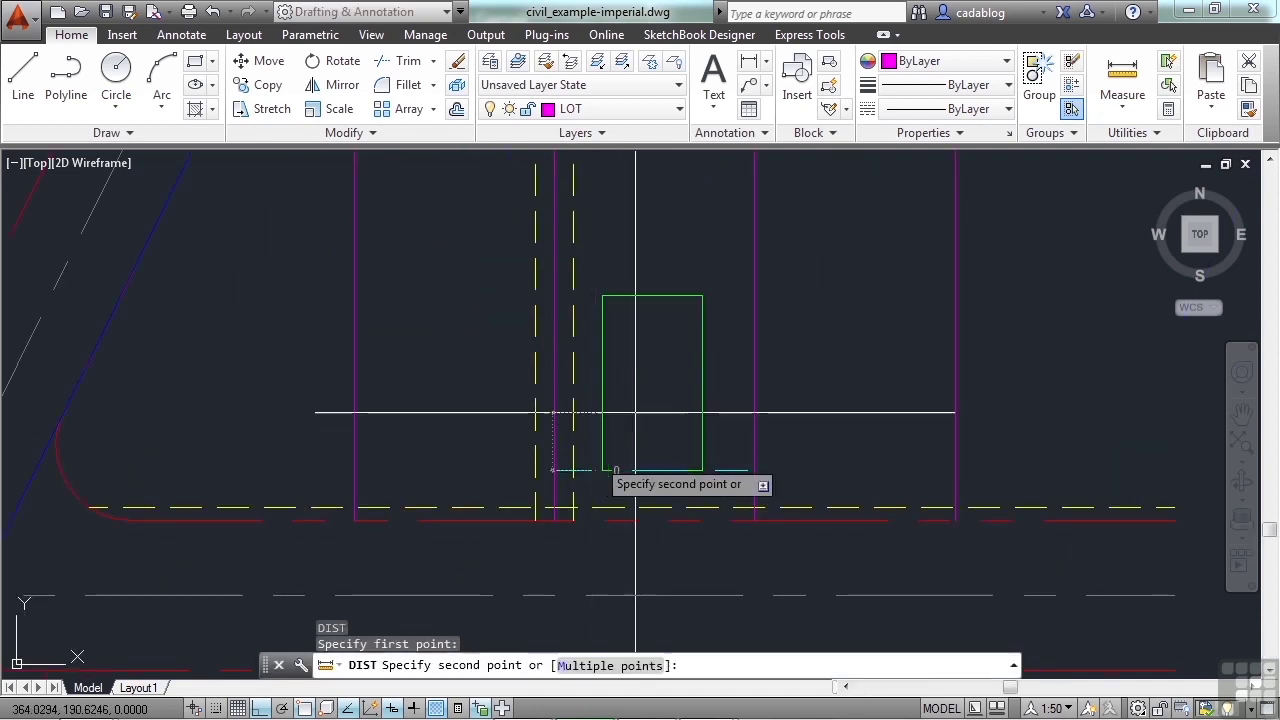
{"action": "left_click", "coordinate": [691, 296]}
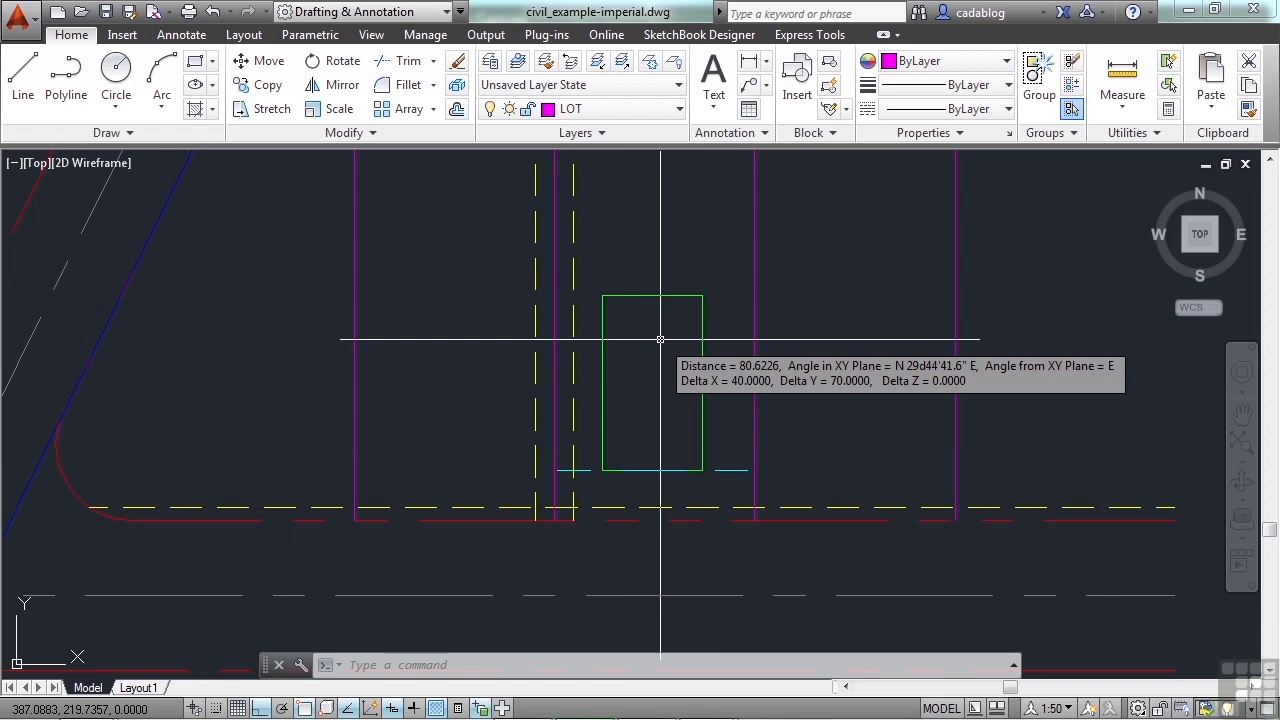
Start a block insertion and select the existing BLDG block by name
{"action": "scroll", "coordinate": [700, 340], "scroll_direction": "down", "scroll_amount": 2}
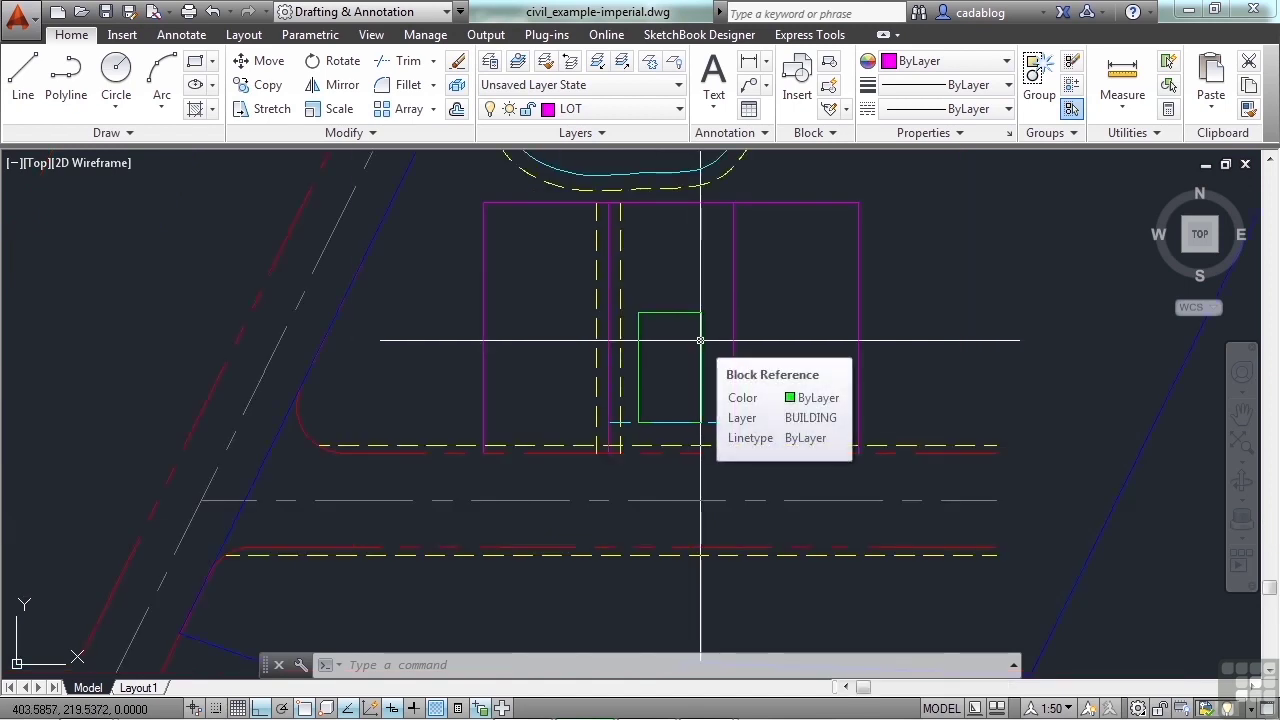
{"action": "scroll", "coordinate": [656, 362], "scroll_direction": "down", "scroll_amount": 2}
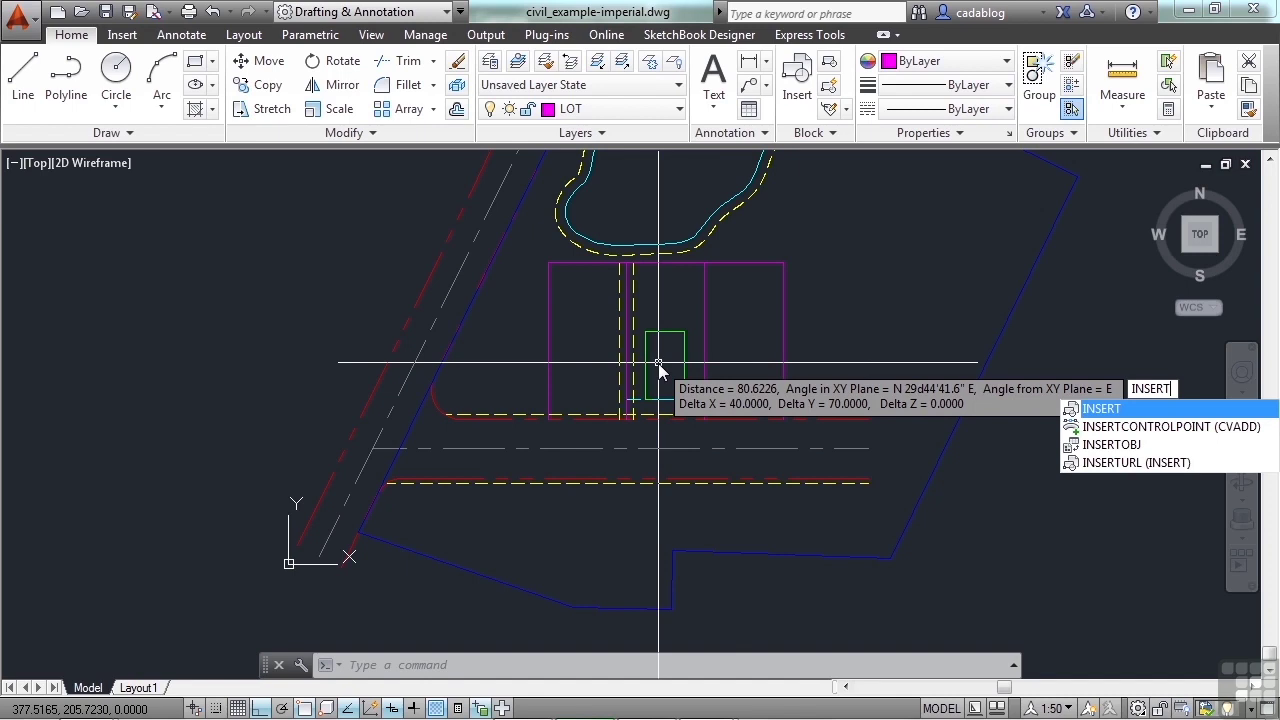
{"action": "key", "text": "Return"}
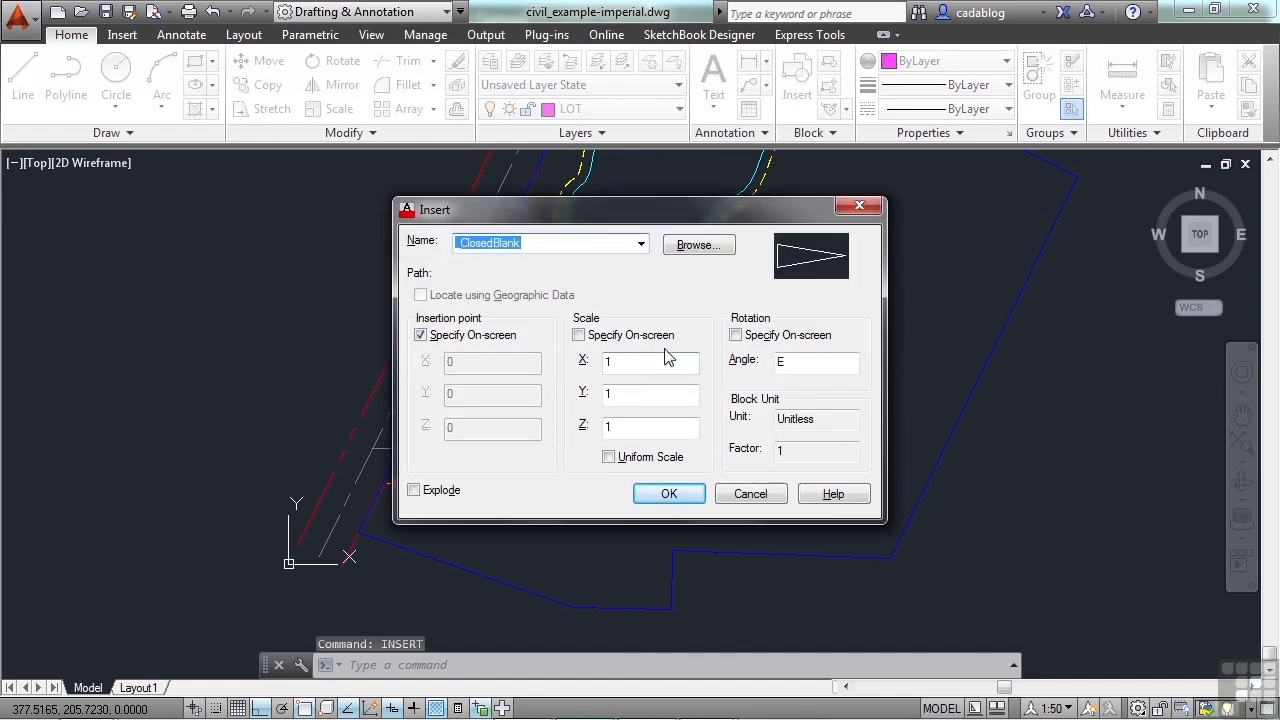
{"action": "left_click", "coordinate": [641, 245]}
{"action": "left_click", "coordinate": [620, 276]}
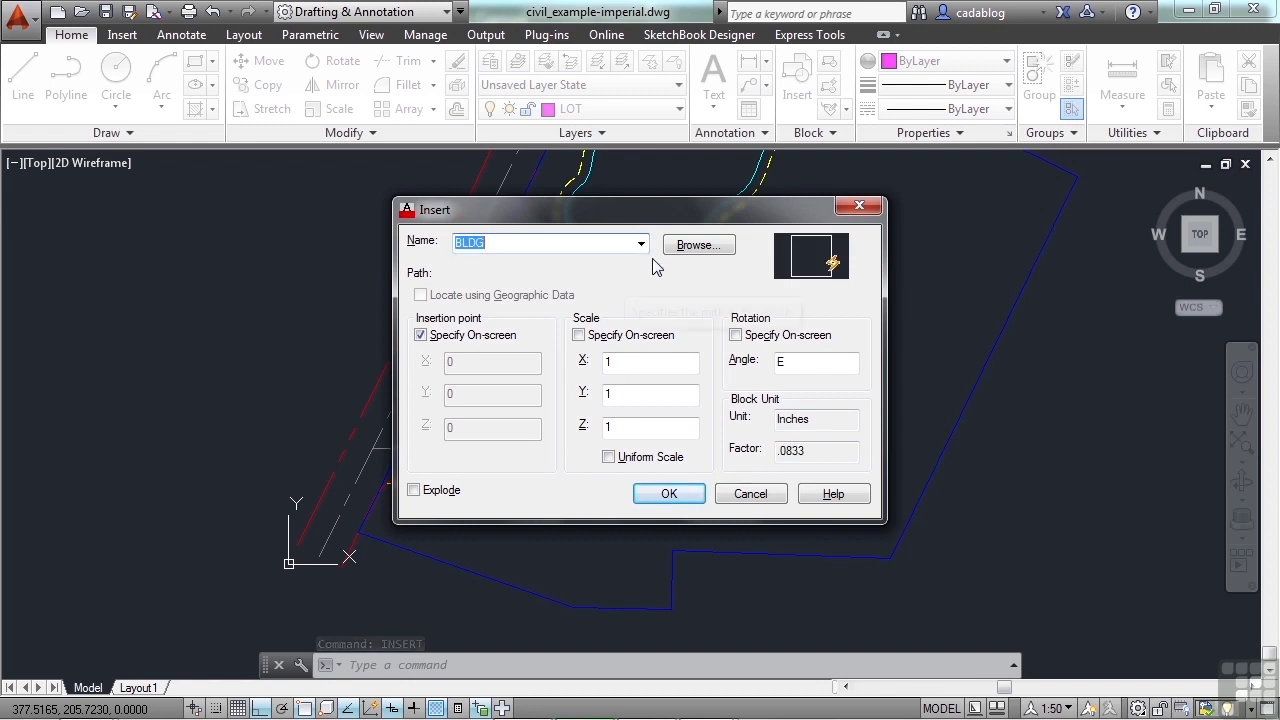
Choose architectural_example-imperial.dwg from folder 04 of Infinite Skills' Projects-2013, in Dropbox, as the block to insert
{"action": "left_click", "coordinate": [700, 248]}
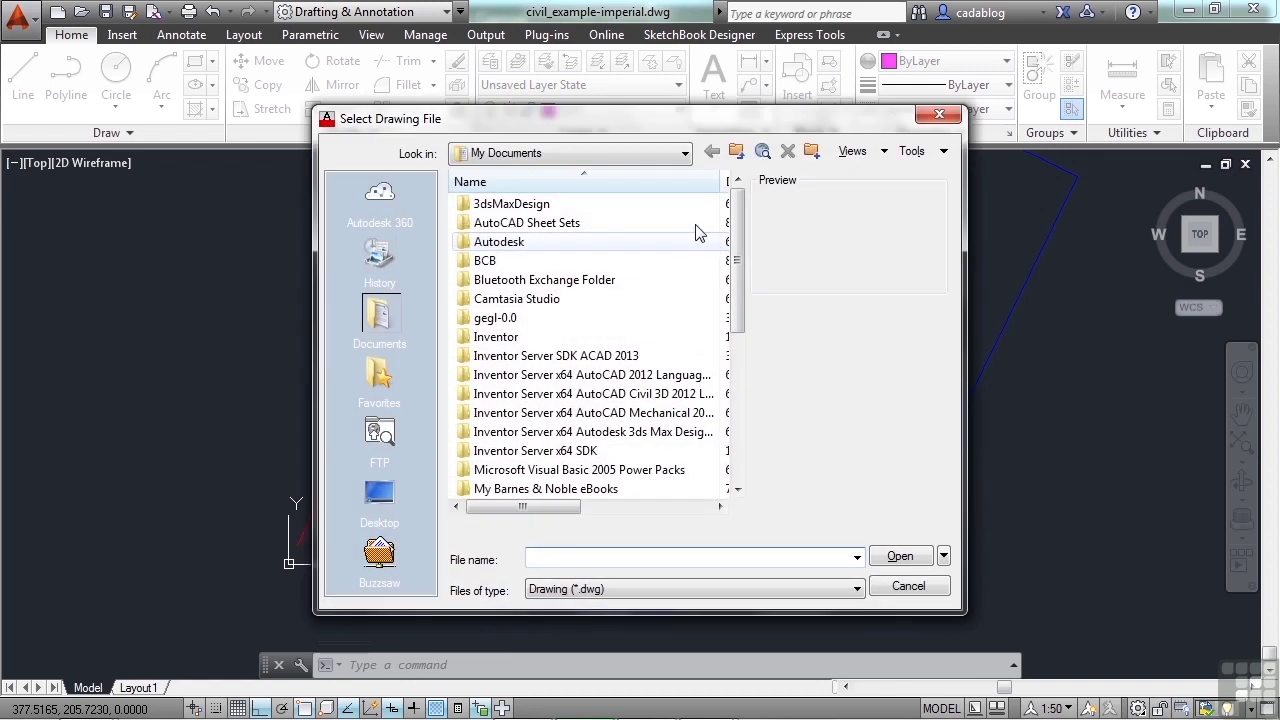
{"action": "left_click", "coordinate": [684, 158]}
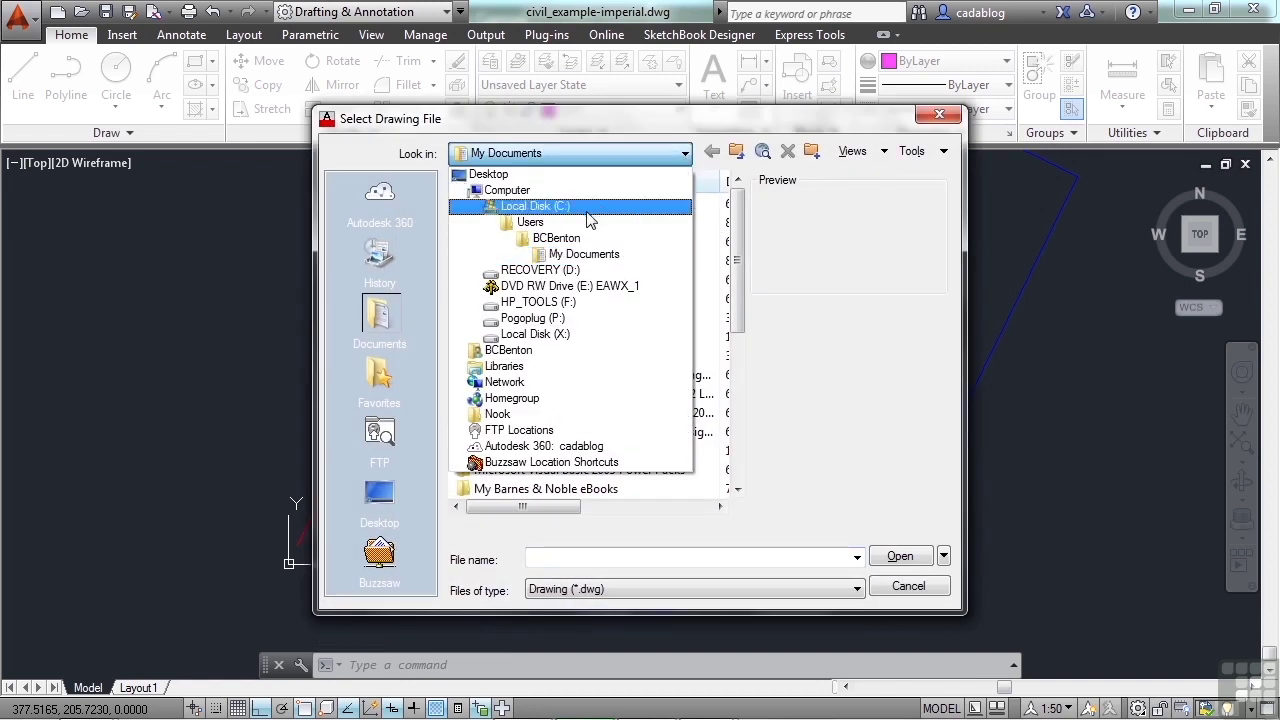
{"action": "left_click", "coordinate": [555, 238]}
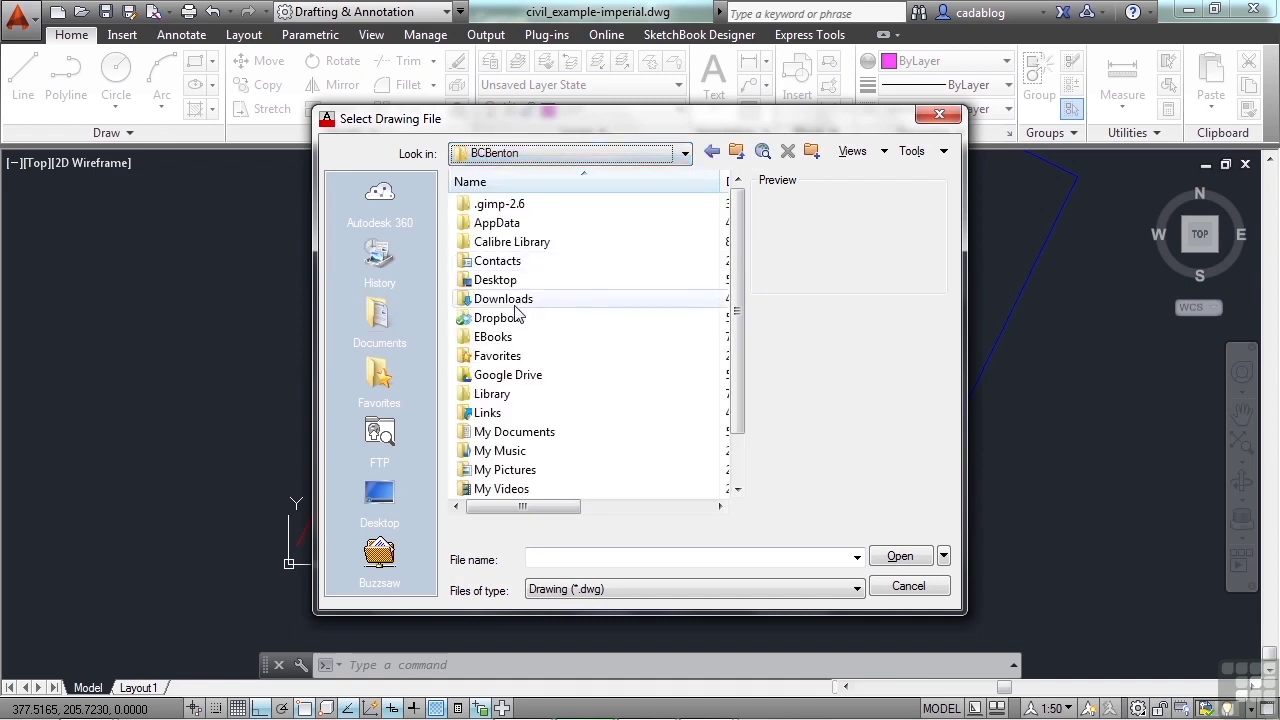
{"action": "double_click", "coordinate": [508, 320]}
{"action": "double_click", "coordinate": [526, 281]}
{"action": "double_click", "coordinate": [517, 262]}
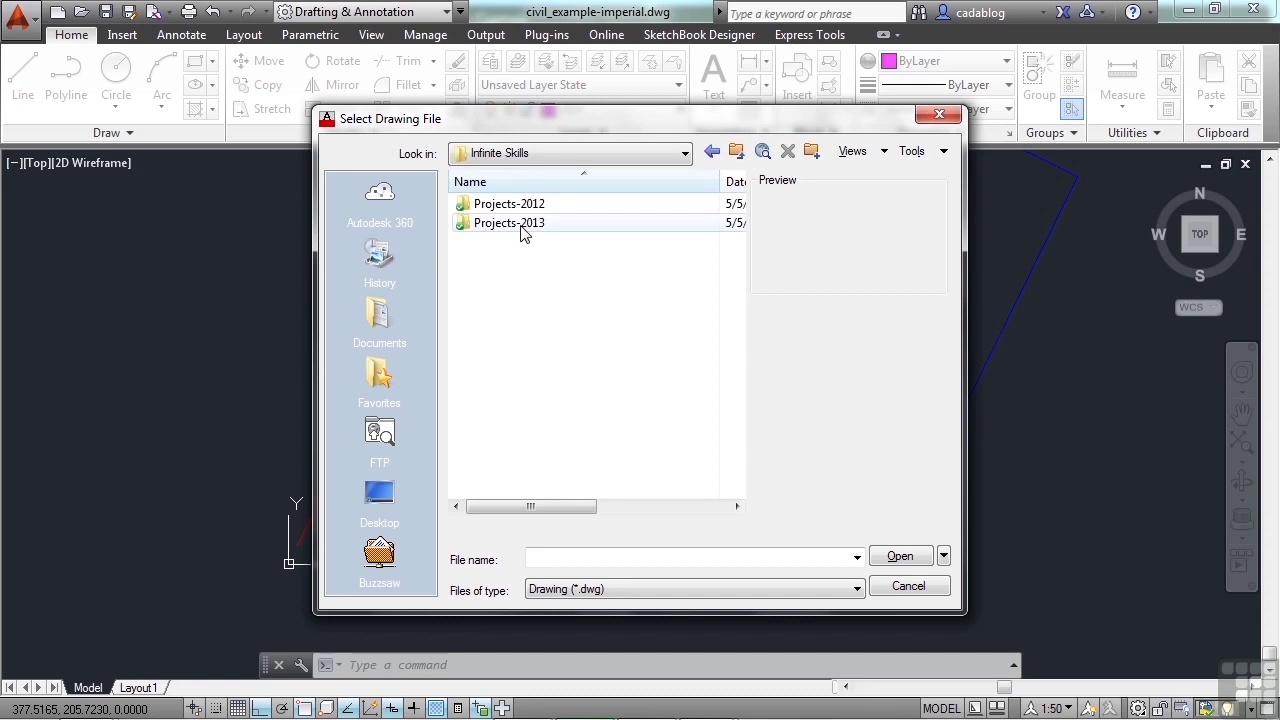
{"action": "double_click", "coordinate": [521, 225]}
{"action": "double_click", "coordinate": [521, 224]}
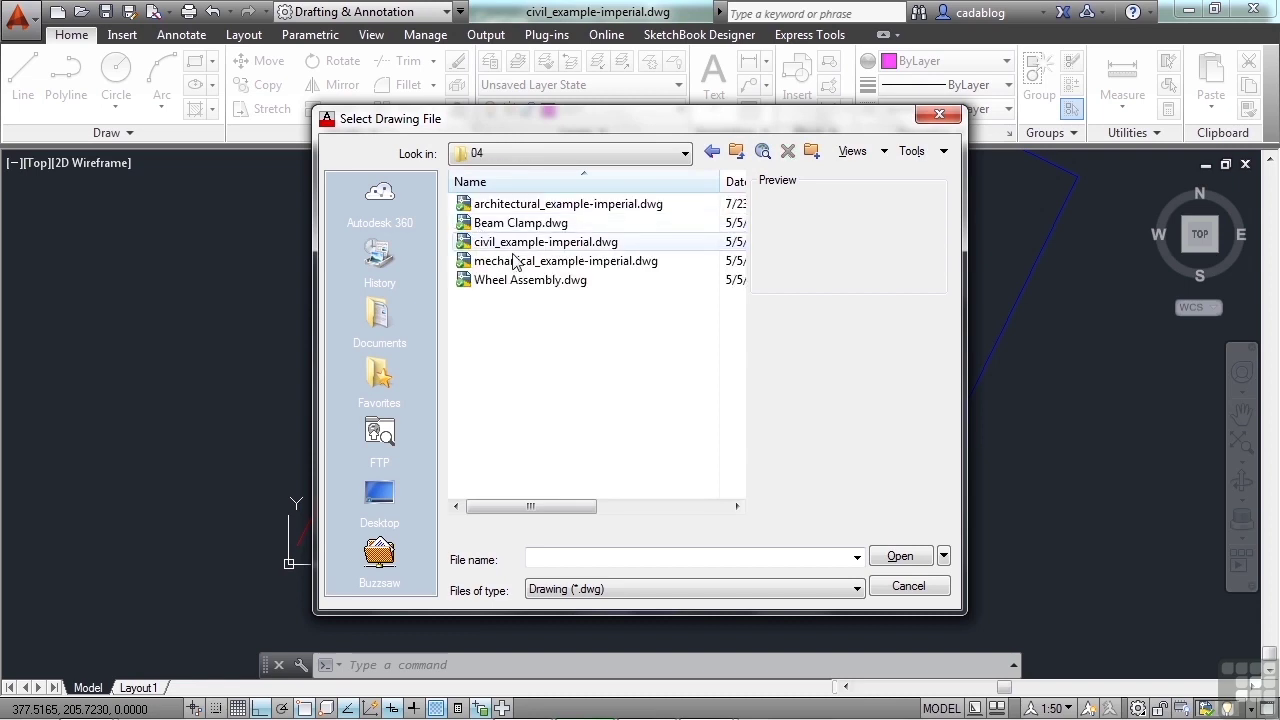
{"action": "left_click", "coordinate": [529, 204]}
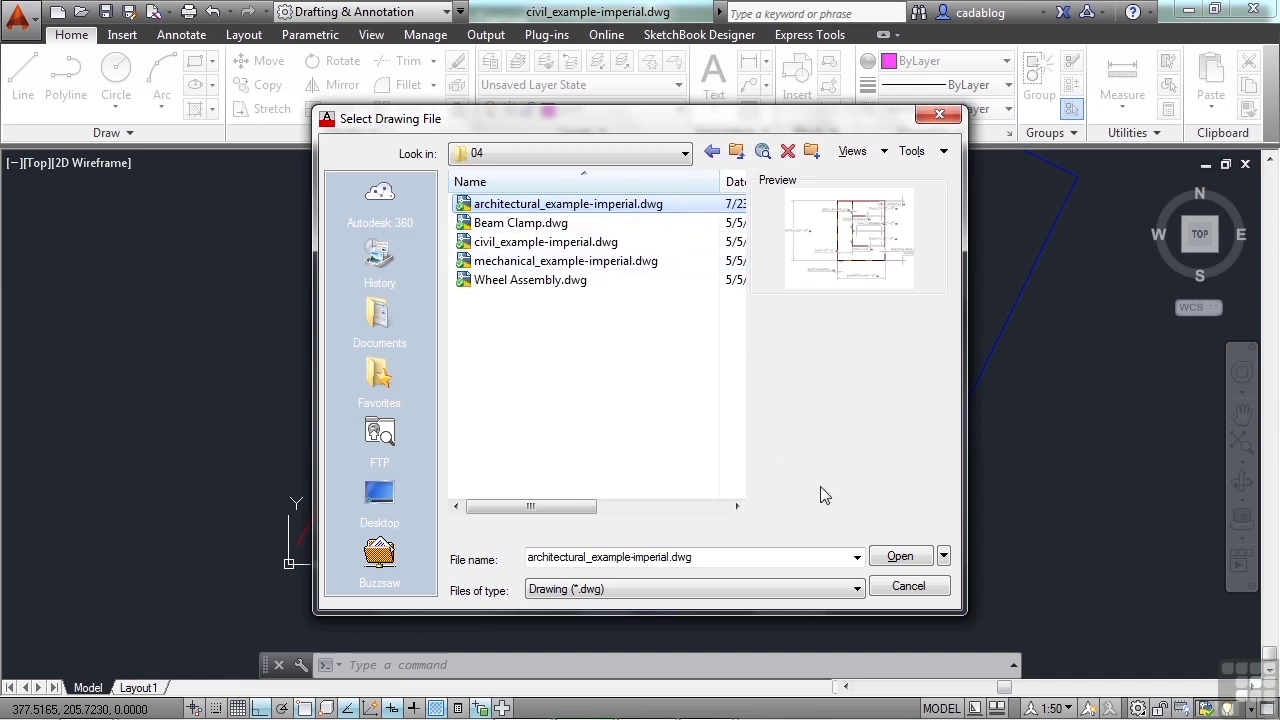
{"action": "left_click", "coordinate": [912, 557]}
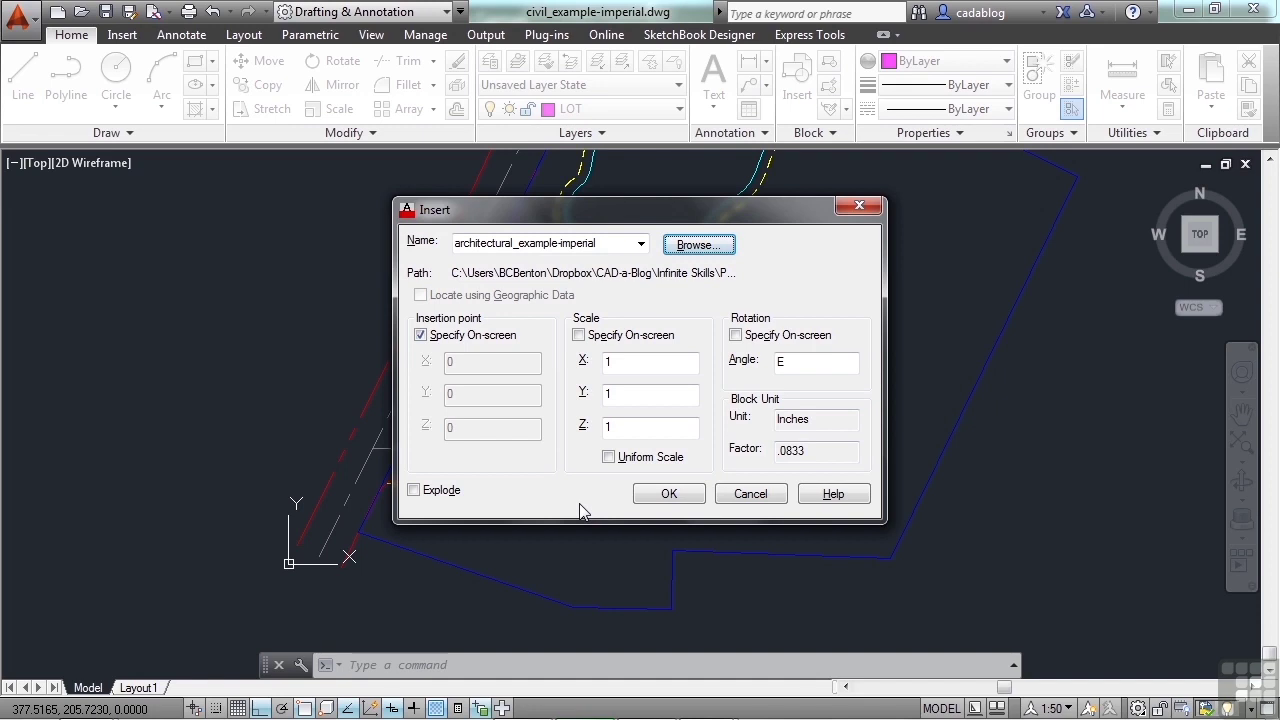
Insert the architectural drawing at scale 1, placing it at the south end of the lot line between the two yellow easement lines
{"action": "left_click", "coordinate": [662, 494]}
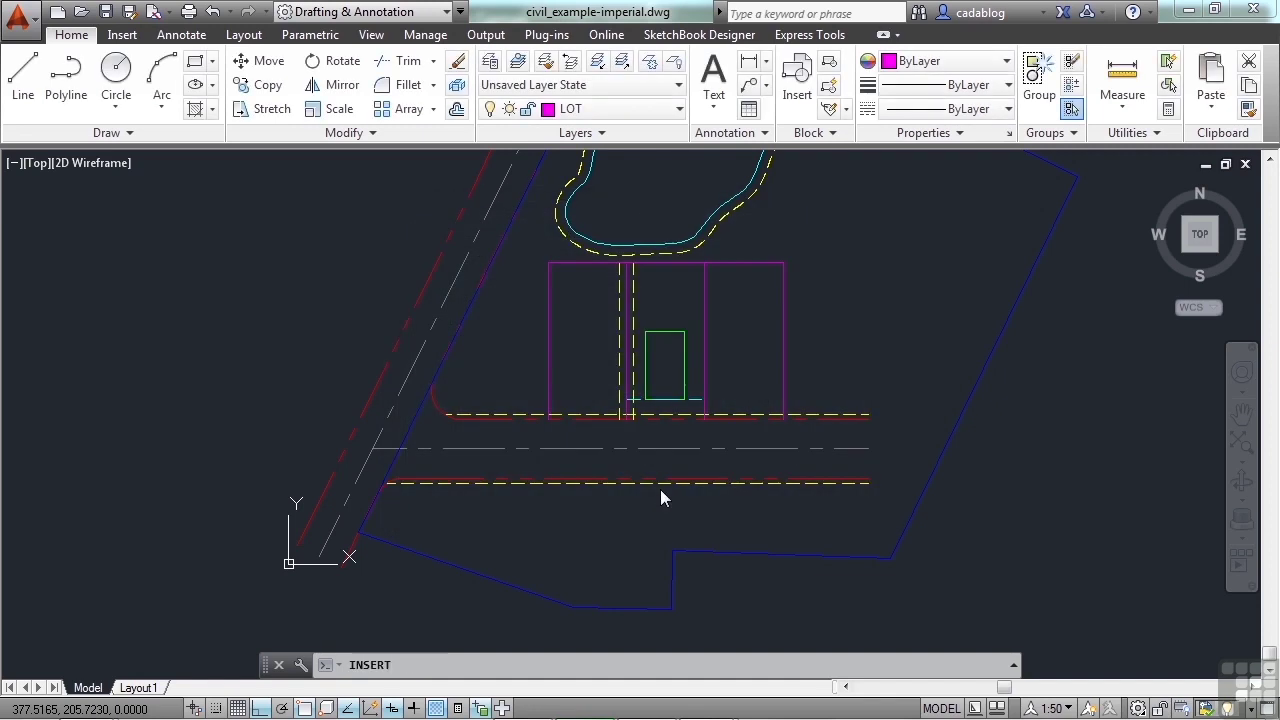
{"action": "scroll", "coordinate": [645, 408], "scroll_direction": "up", "scroll_amount": 5}
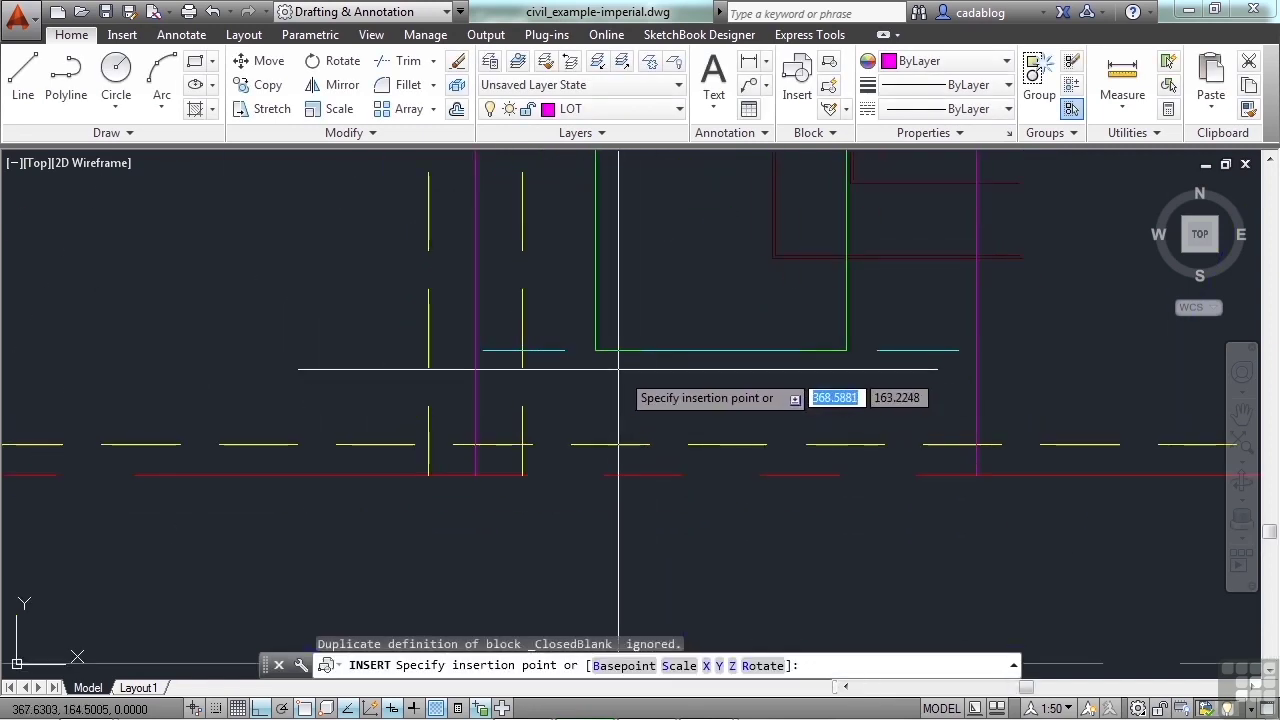
{"action": "left_click", "coordinate": [522, 474]}
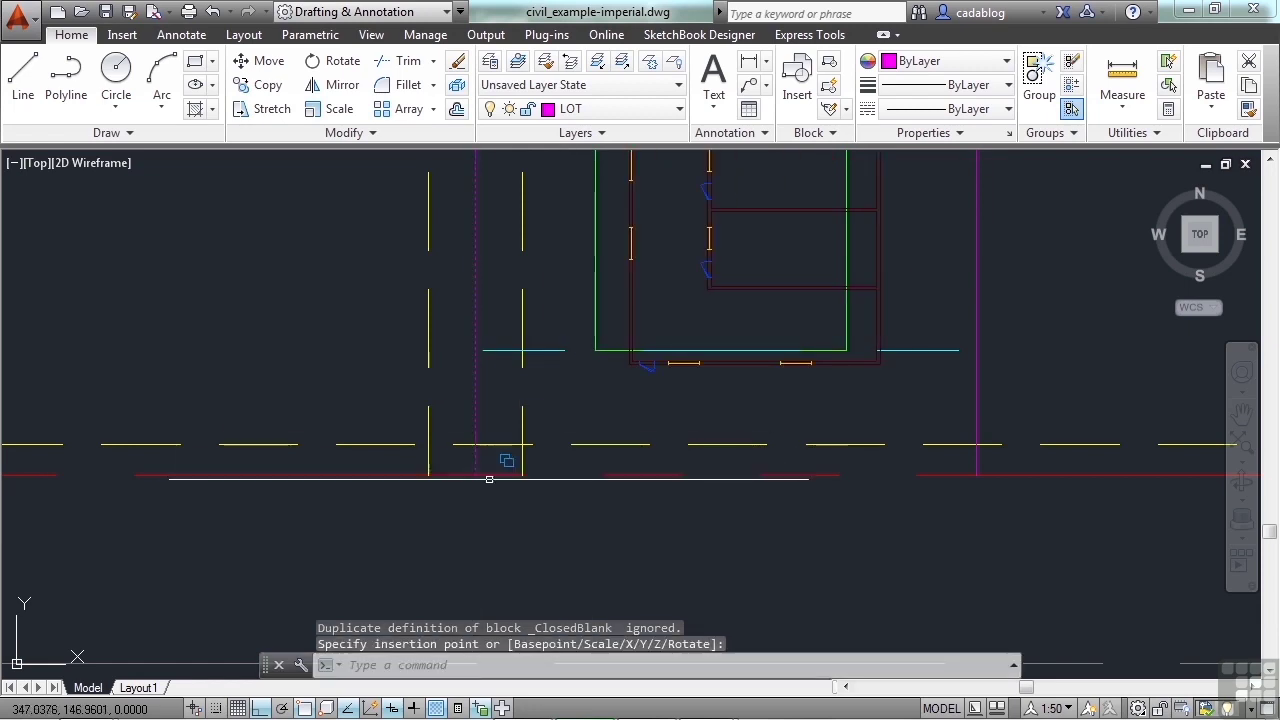
Move the inserted floor plan by its inside southwest wall corner onto the green building outline's southwest corner
{"action": "scroll", "coordinate": [620, 500], "scroll_direction": "down", "scroll_amount": 2}
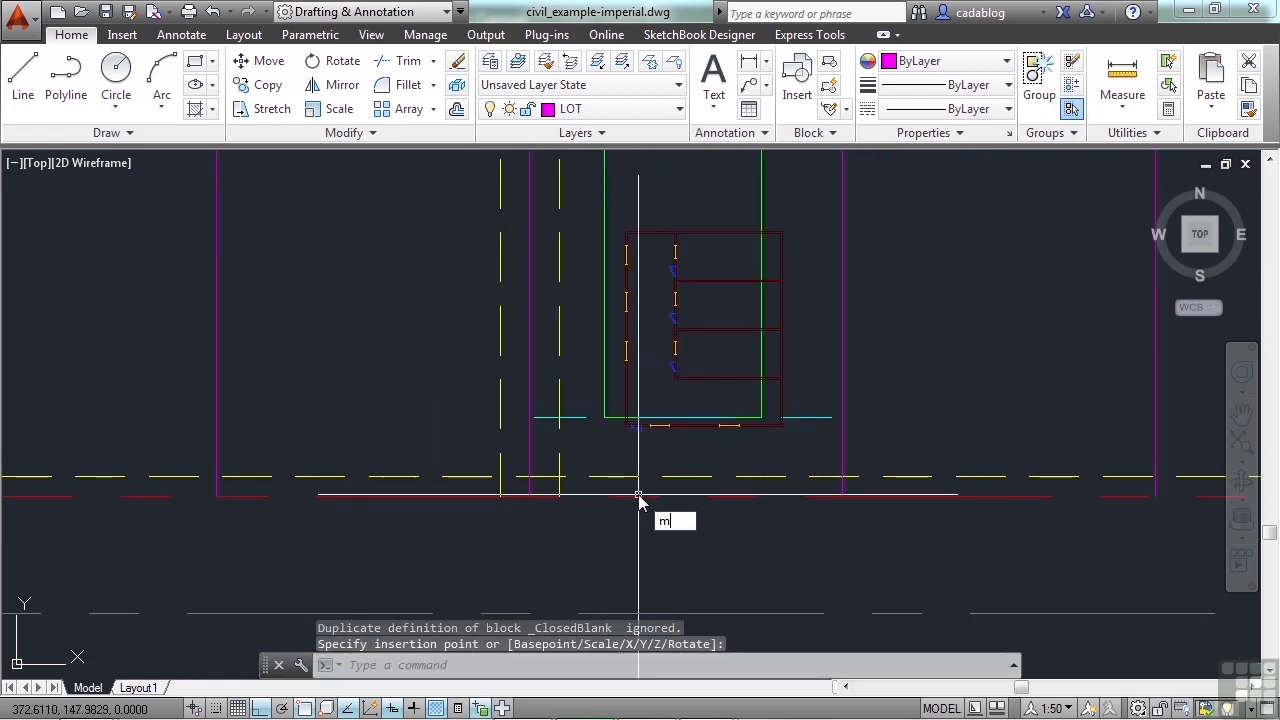
{"action": "type", "text": "m"}
{"action": "key", "text": "Return"}
{"action": "left_click", "coordinate": [700, 420]}
{"action": "scroll", "coordinate": [695, 430], "scroll_direction": "up", "scroll_amount": 5}
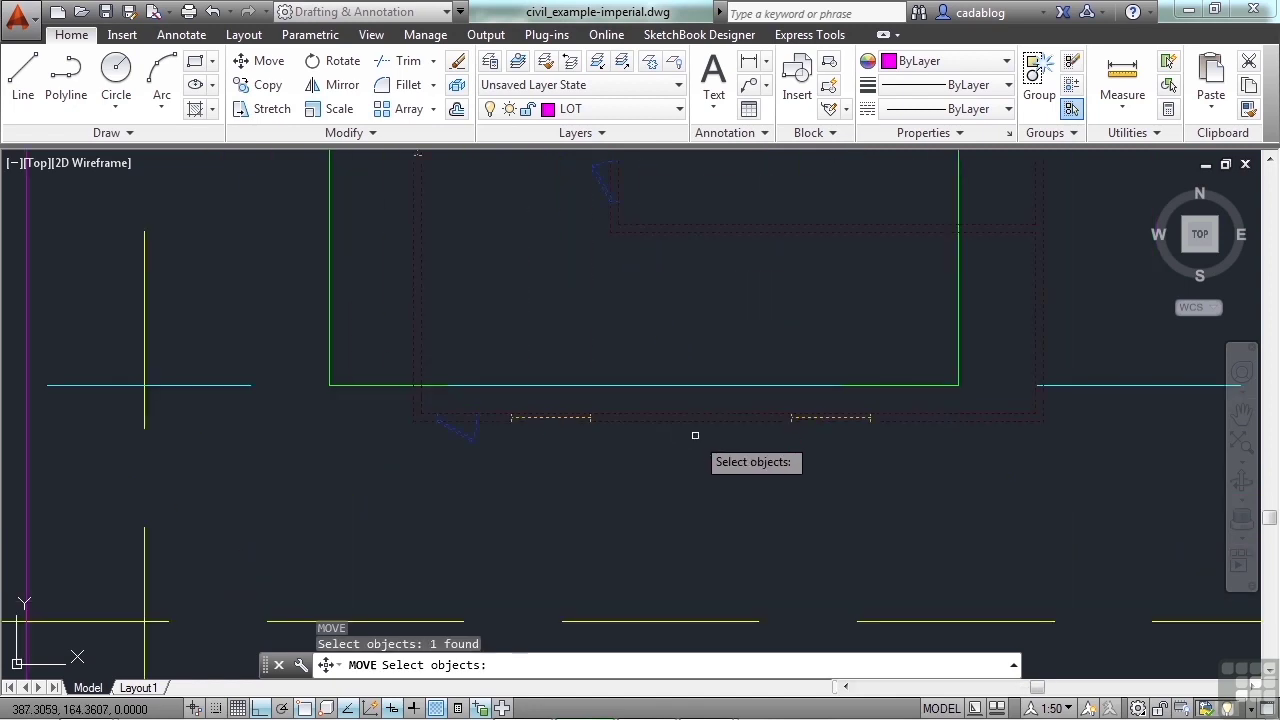
{"action": "key", "text": "Return"}
{"action": "left_click", "coordinate": [697, 417]}
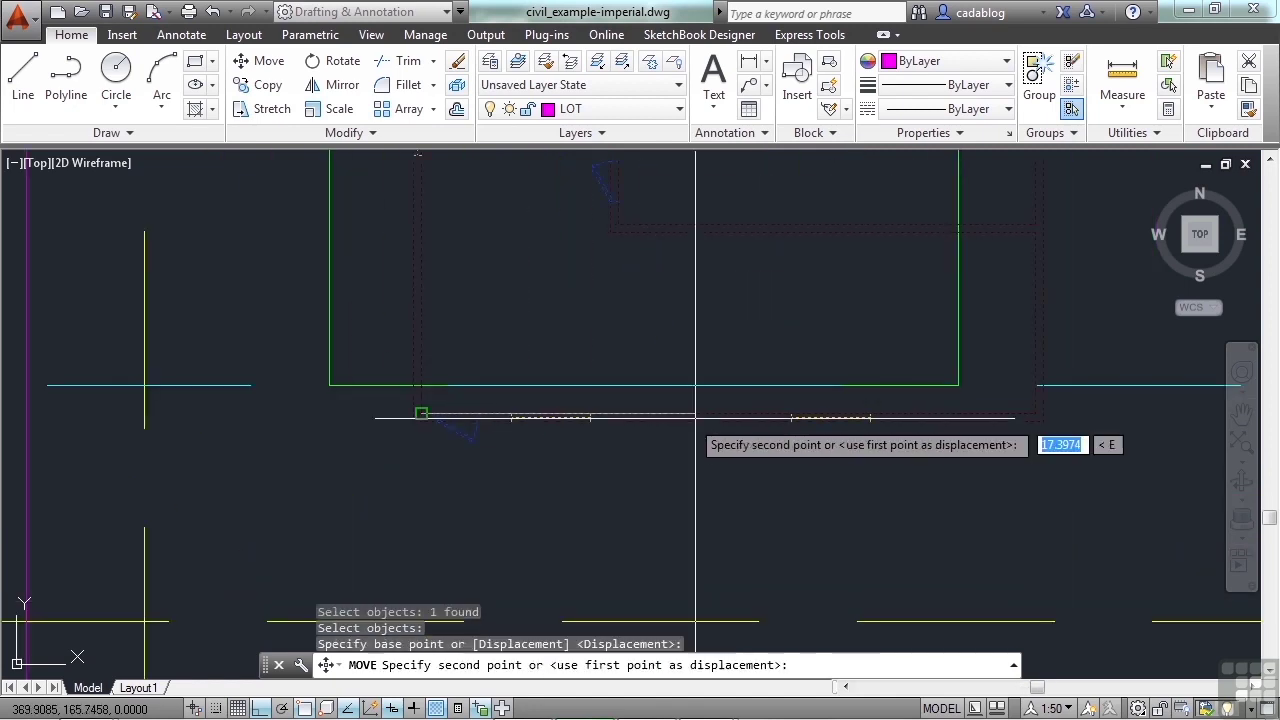
{"action": "left_click", "coordinate": [352, 385]}
Try to measure a distance from the inserted floor plan's southwest corner
{"action": "scroll", "coordinate": [486, 437], "scroll_direction": "down", "scroll_amount": 6}
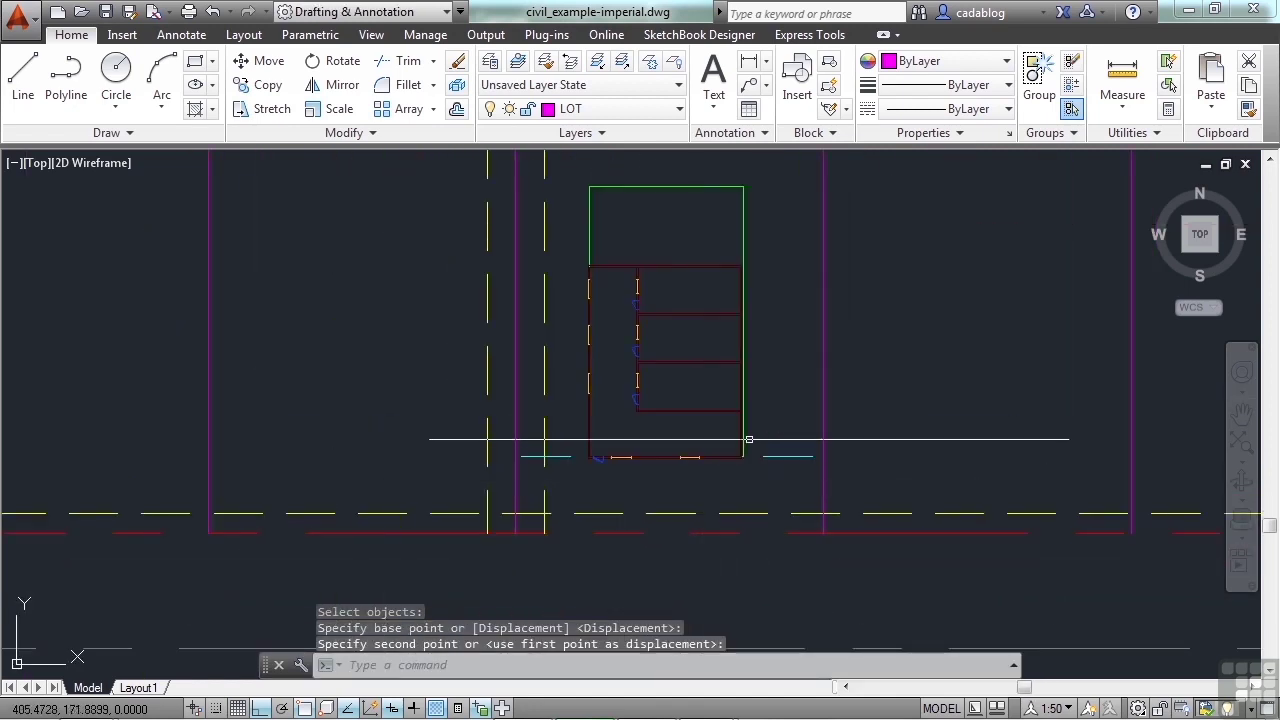
{"action": "scroll", "coordinate": [707, 500], "scroll_direction": "down", "scroll_amount": 4}
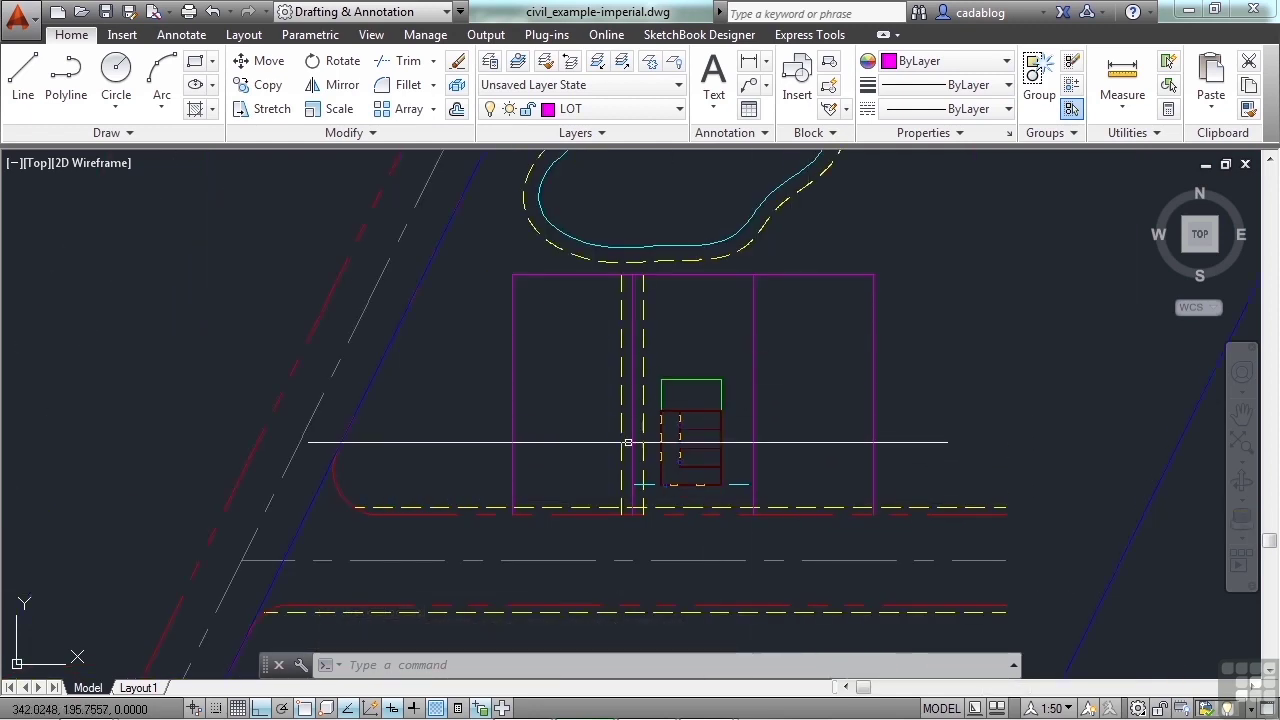
{"action": "scroll", "coordinate": [645, 466], "scroll_direction": "up", "scroll_amount": 4}
{"action": "type", "text": "di"}
{"action": "key", "text": "Return"}
{"action": "scroll", "coordinate": [680, 480], "scroll_direction": "up", "scroll_amount": 4}
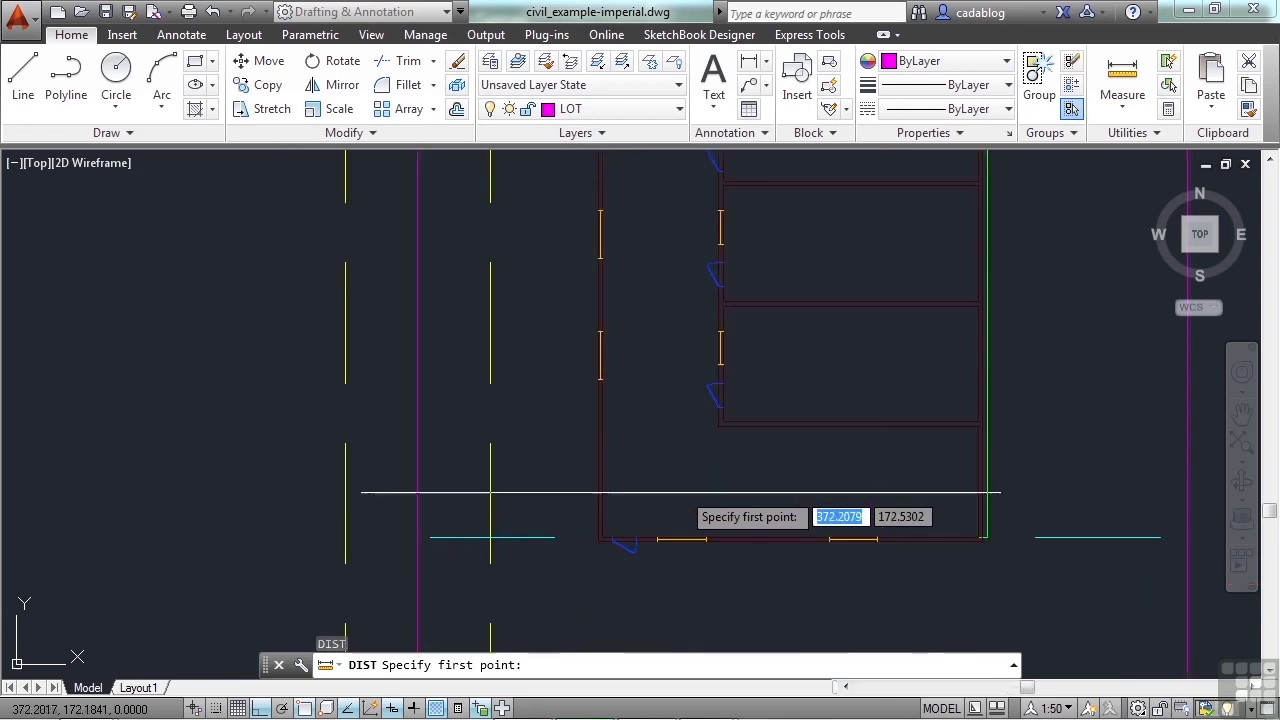
{"action": "left_click", "coordinate": [597, 543]}
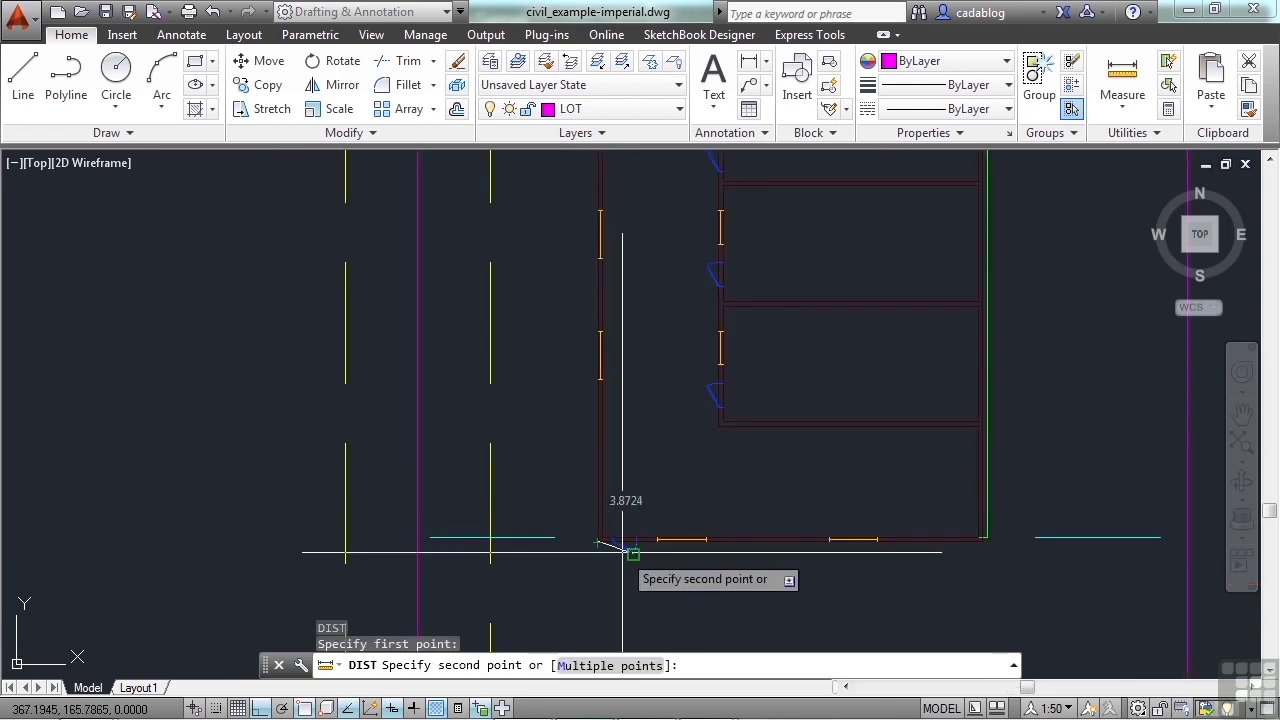
{"action": "left_click", "coordinate": [623, 497]}
Measure the inserted floor plan's south wall between its outer southwest and southeast corners
{"action": "scroll", "coordinate": [586, 434], "scroll_direction": "down", "scroll_amount": 3}
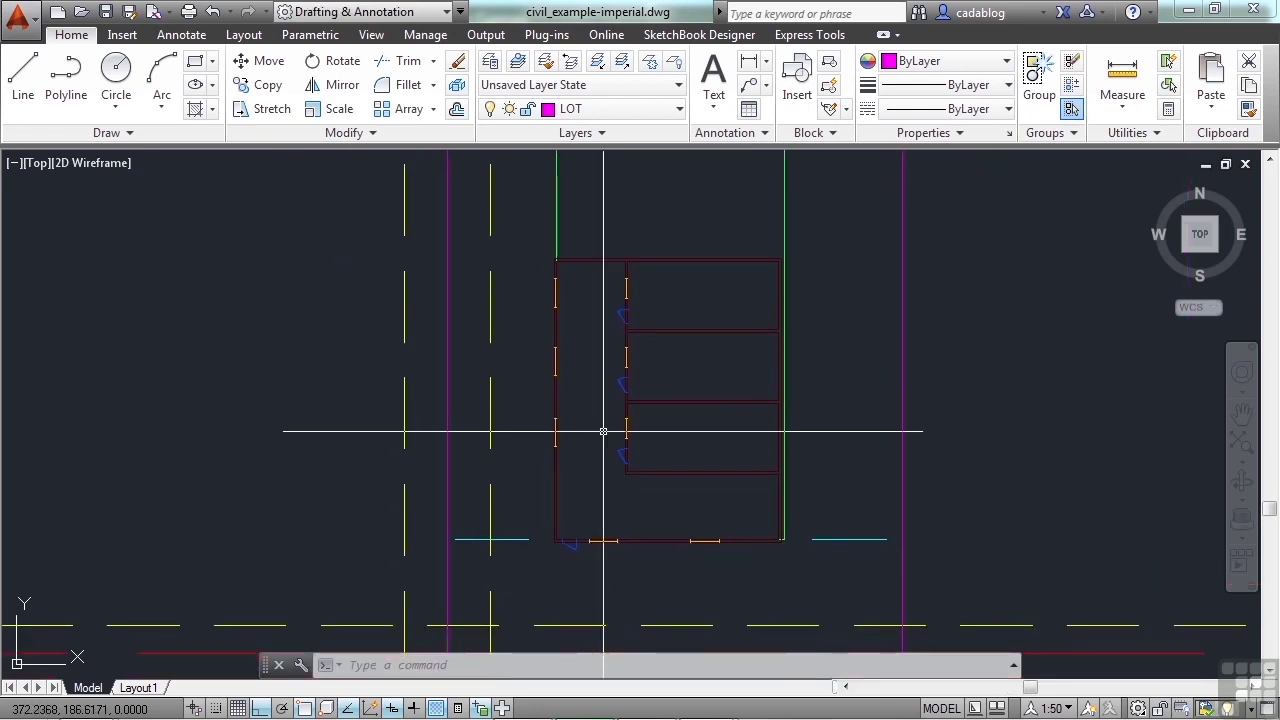
{"action": "type", "text": "di"}
{"action": "key", "text": "Return"}
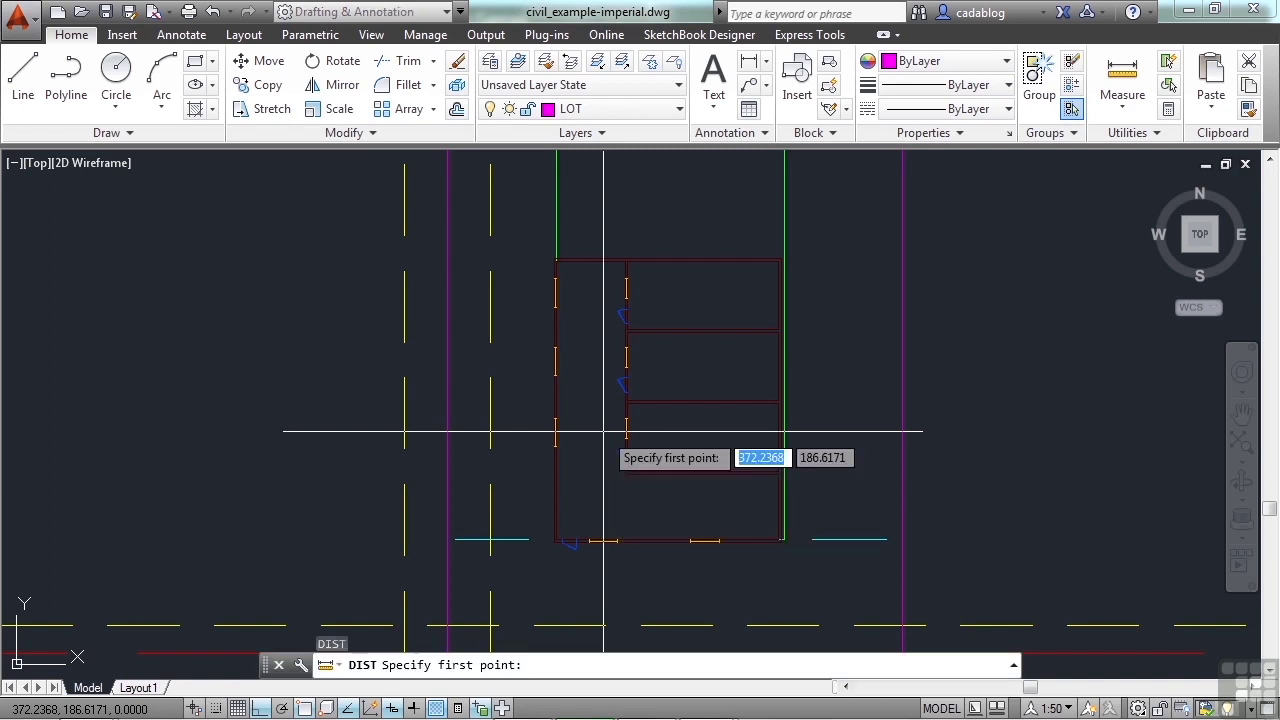
{"action": "scroll", "coordinate": [545, 575], "scroll_direction": "up", "scroll_amount": 4}
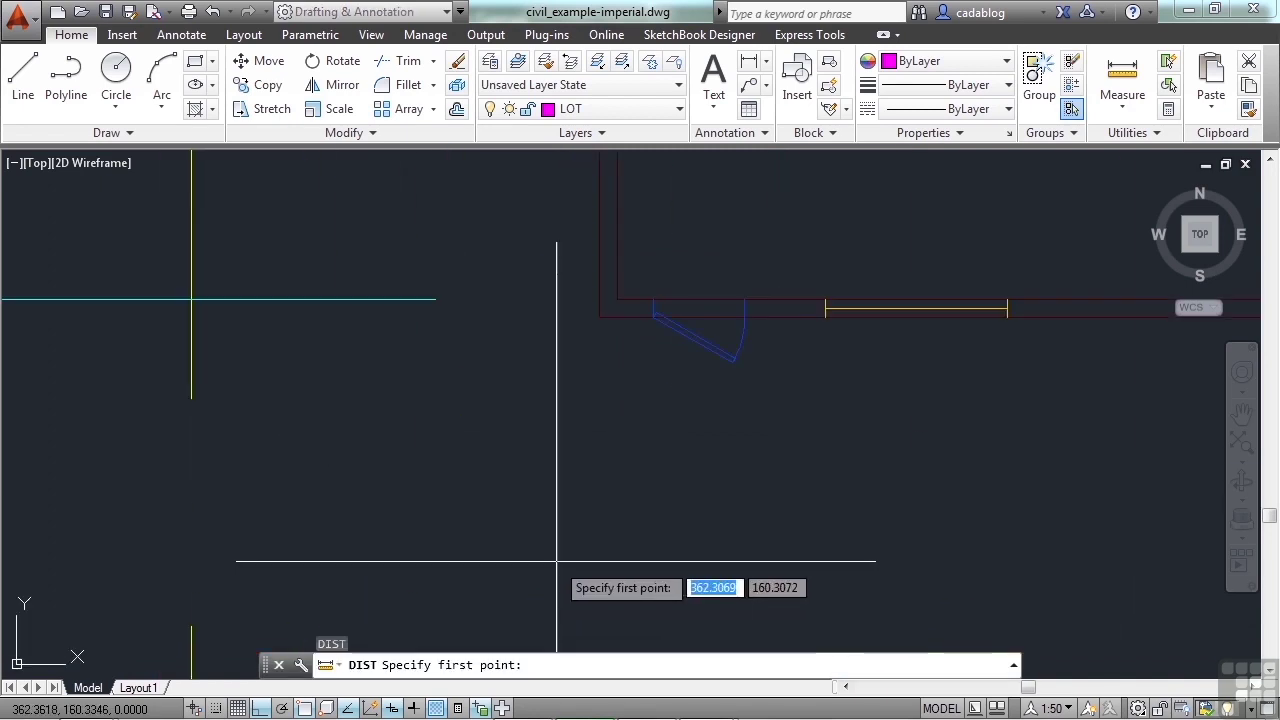
{"action": "left_click", "coordinate": [608, 318]}
{"action": "scroll", "coordinate": [600, 460], "scroll_direction": "down", "scroll_amount": 4}
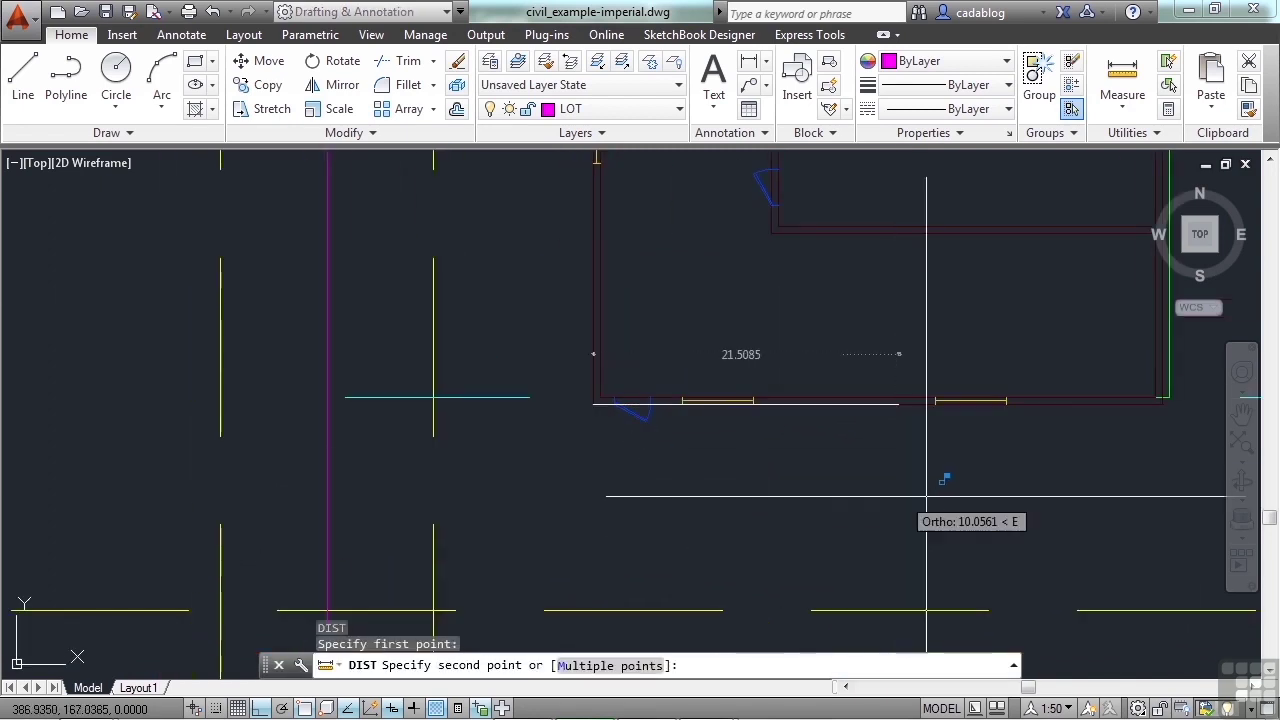
{"action": "scroll", "coordinate": [1168, 405], "scroll_direction": "up", "scroll_amount": 2}
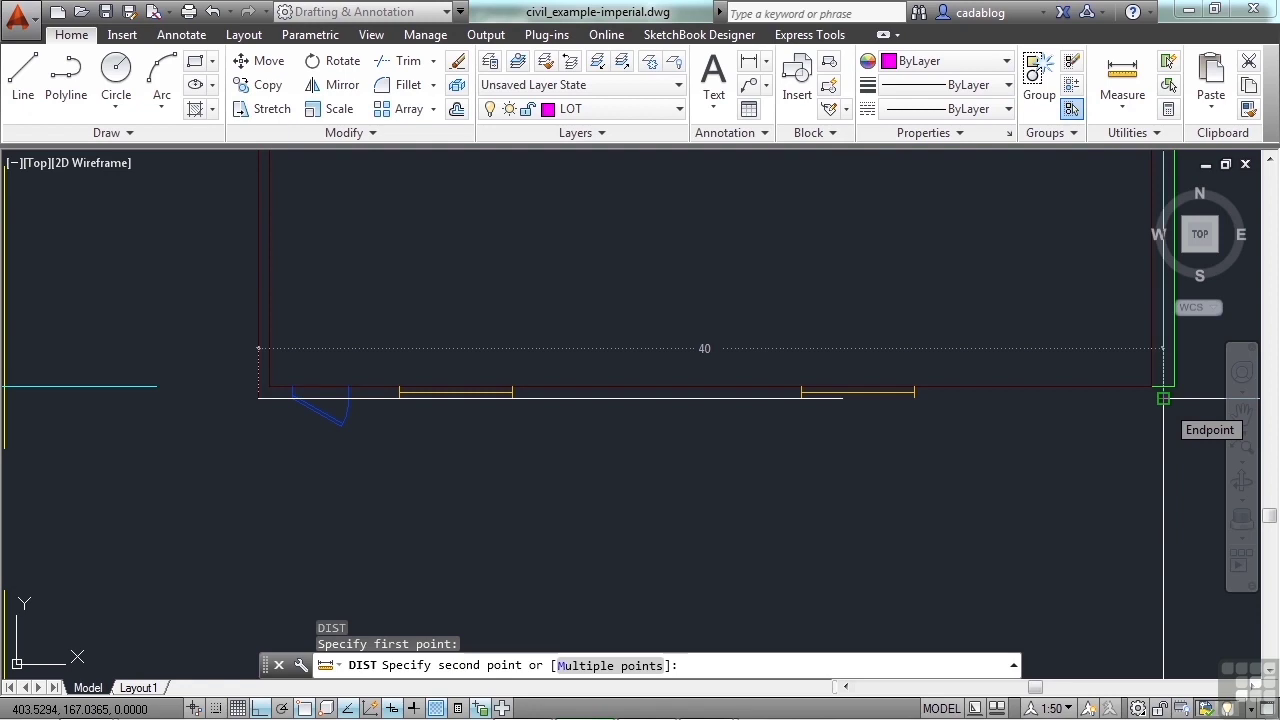
{"action": "left_click", "coordinate": [1163, 399]}
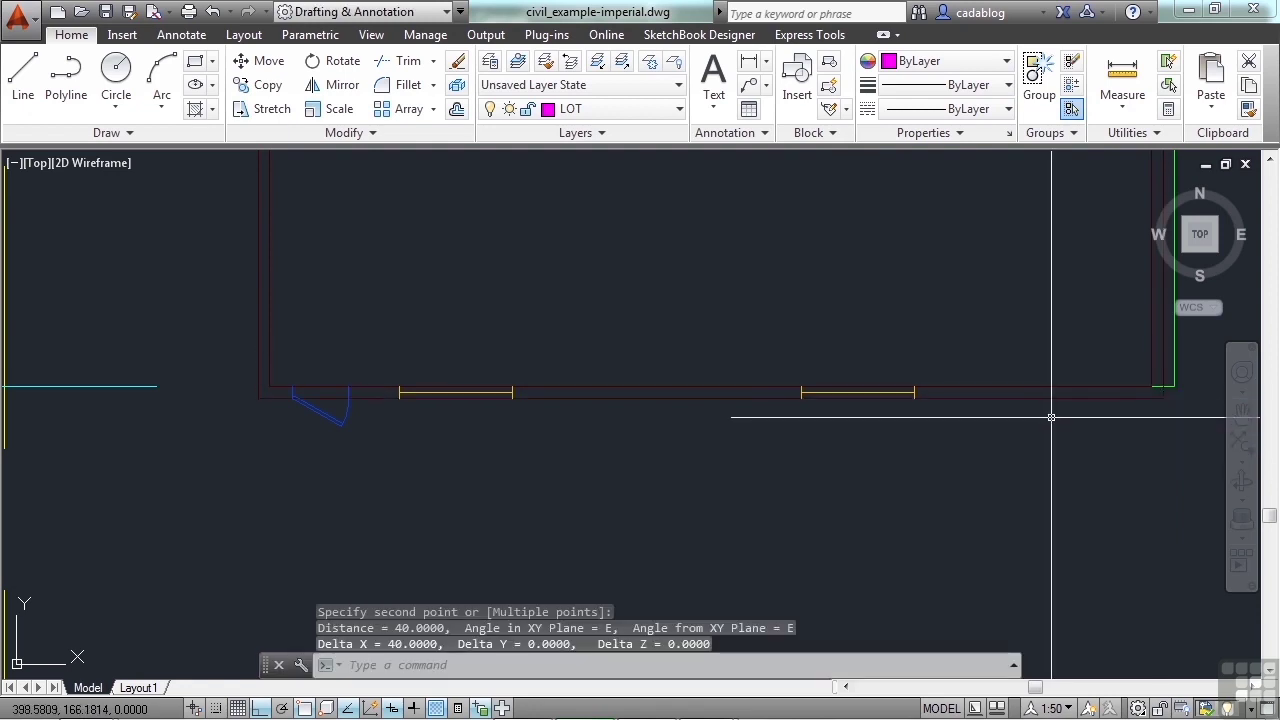
Switch to the architectural drawing and measure the floor plan's south wall between its outer southwest and southeast corners
{"action": "scroll", "coordinate": [1040, 415], "scroll_direction": "down", "scroll_amount": 4}
{"action": "scroll", "coordinate": [846, 375], "scroll_direction": "up", "scroll_amount": 2}
{"action": "key", "text": "ctrl+Tab"}
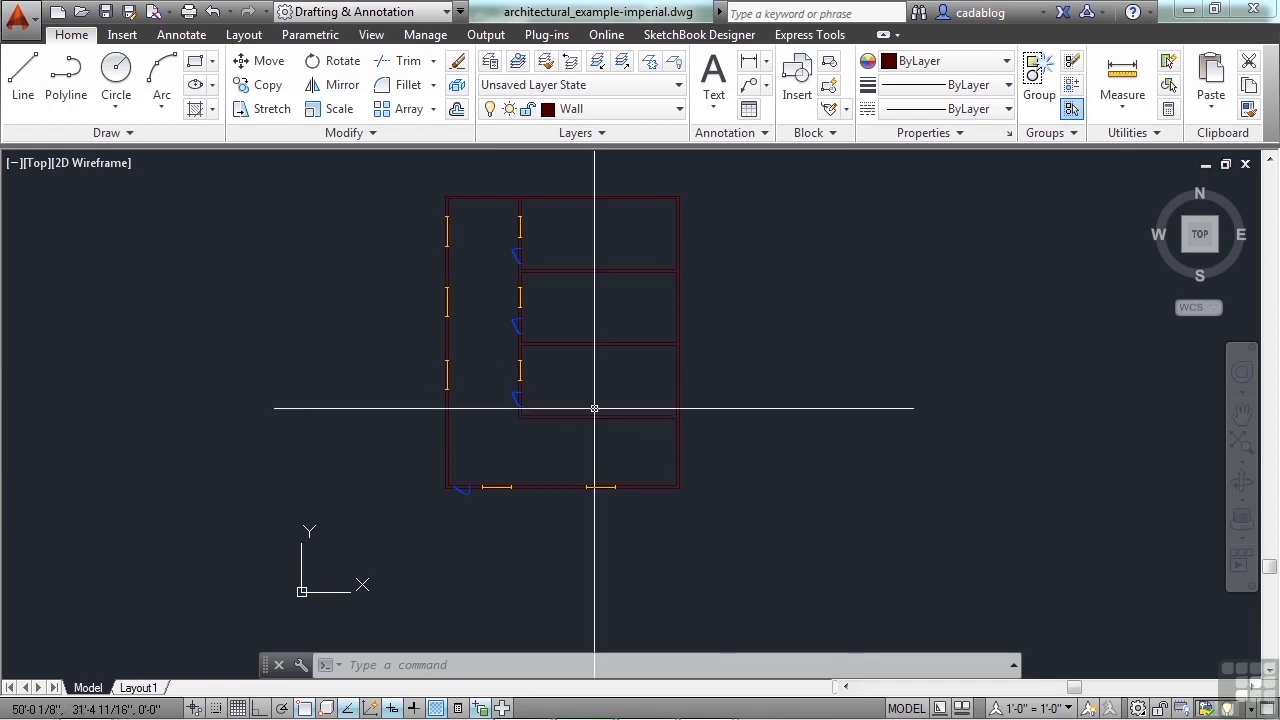
{"action": "type", "text": "di"}
{"action": "key", "text": "Return"}
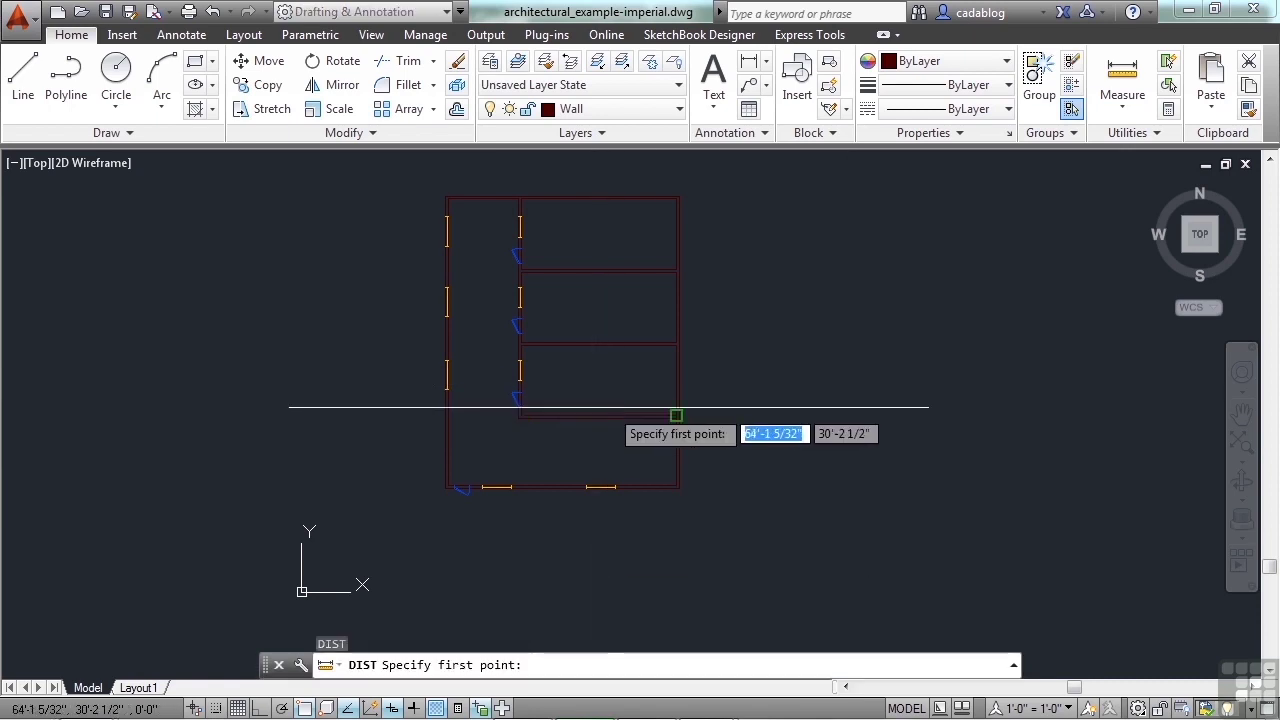
{"action": "scroll", "coordinate": [587, 433], "scroll_direction": "up", "scroll_amount": 8}
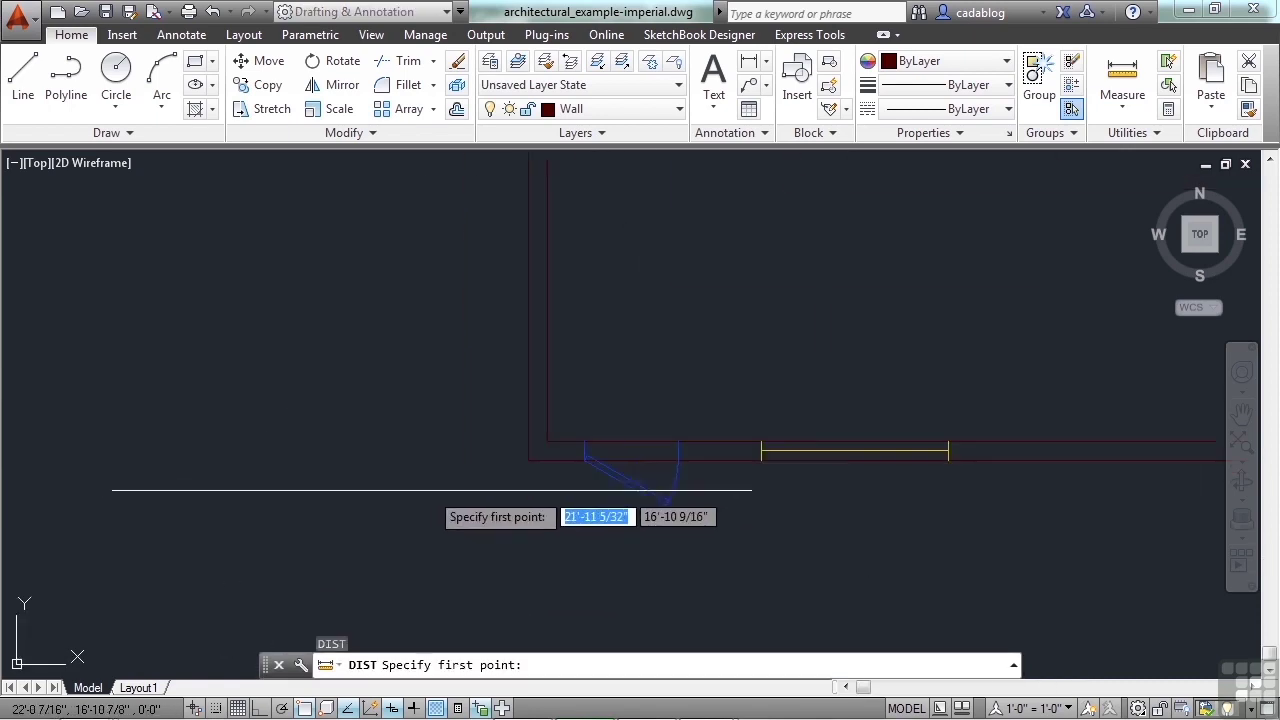
{"action": "left_click", "coordinate": [530, 458]}
{"action": "scroll", "coordinate": [414, 471], "scroll_direction": "down", "scroll_amount": 4}
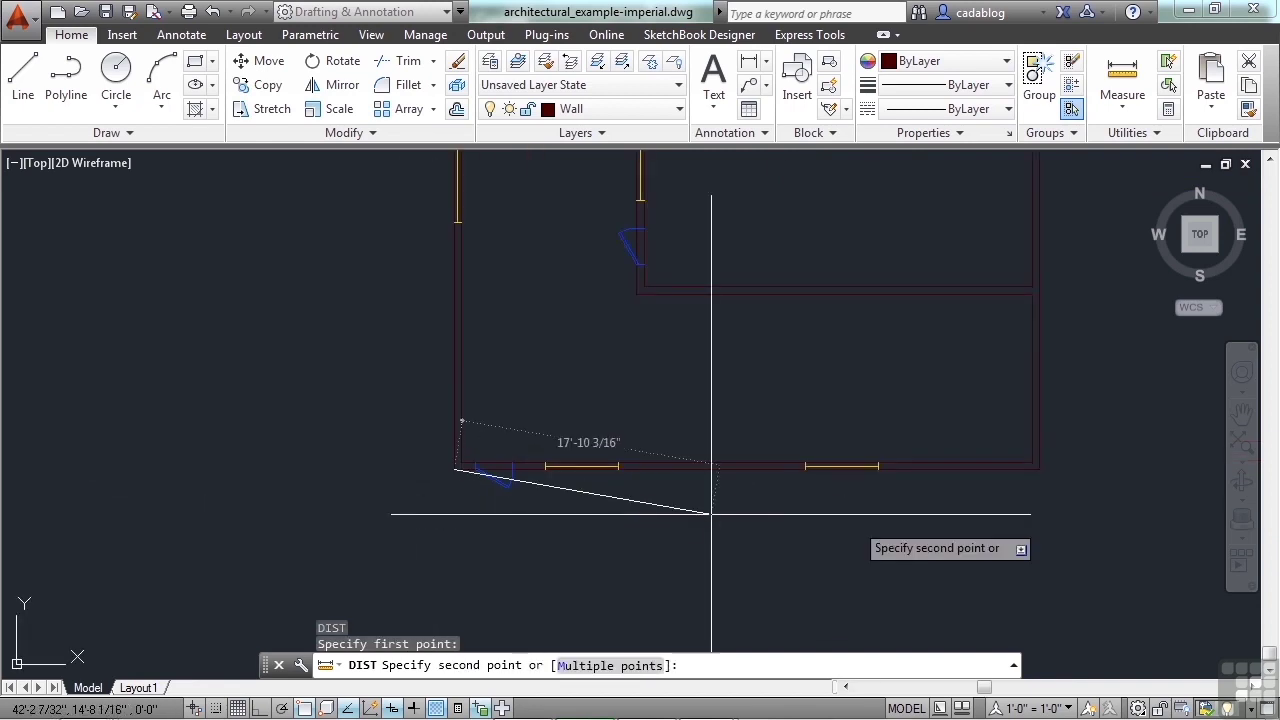
{"action": "scroll", "coordinate": [1030, 490], "scroll_direction": "up", "scroll_amount": 2}
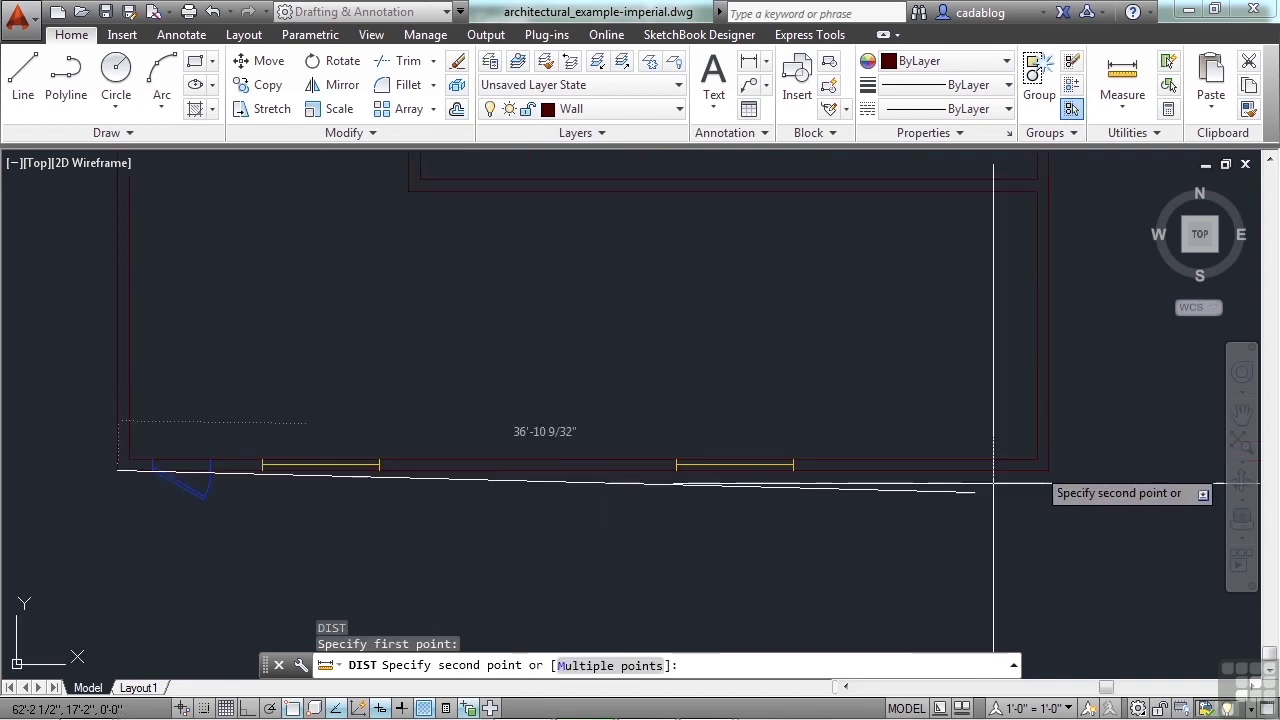
{"action": "left_click", "coordinate": [1041, 468]}
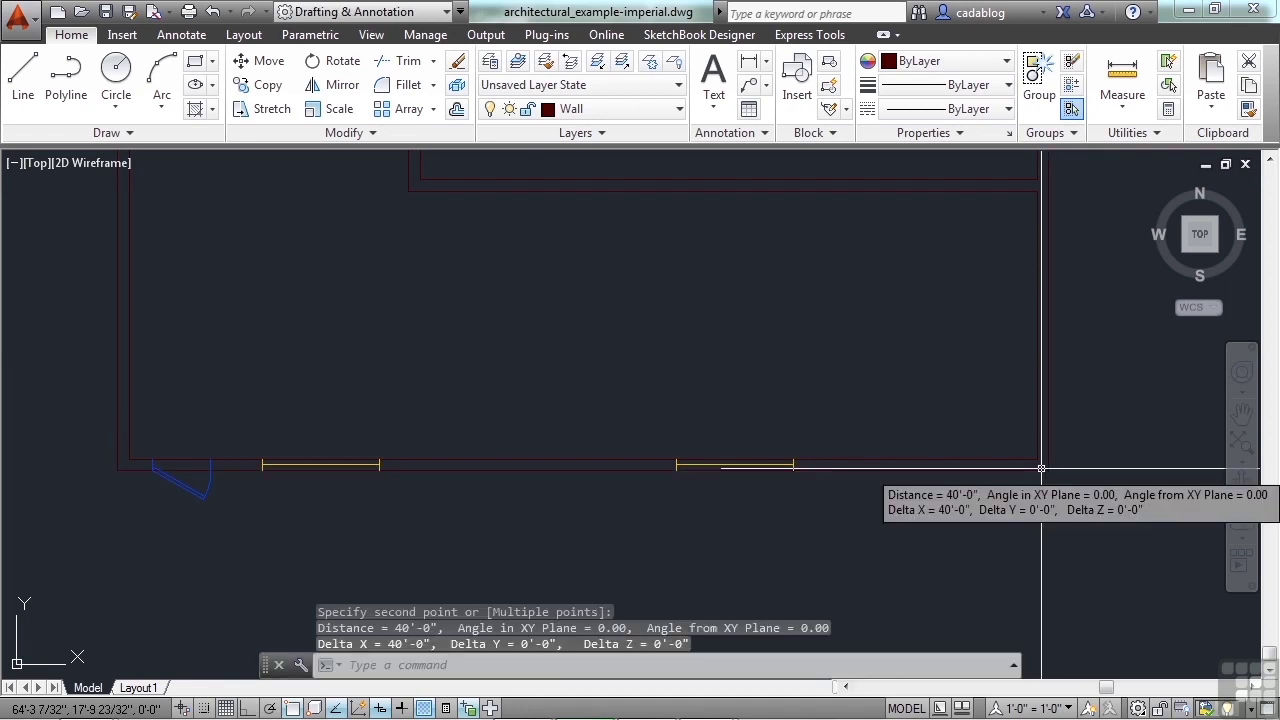
{"action": "scroll", "coordinate": [683, 430], "scroll_direction": "down", "scroll_amount": 7}
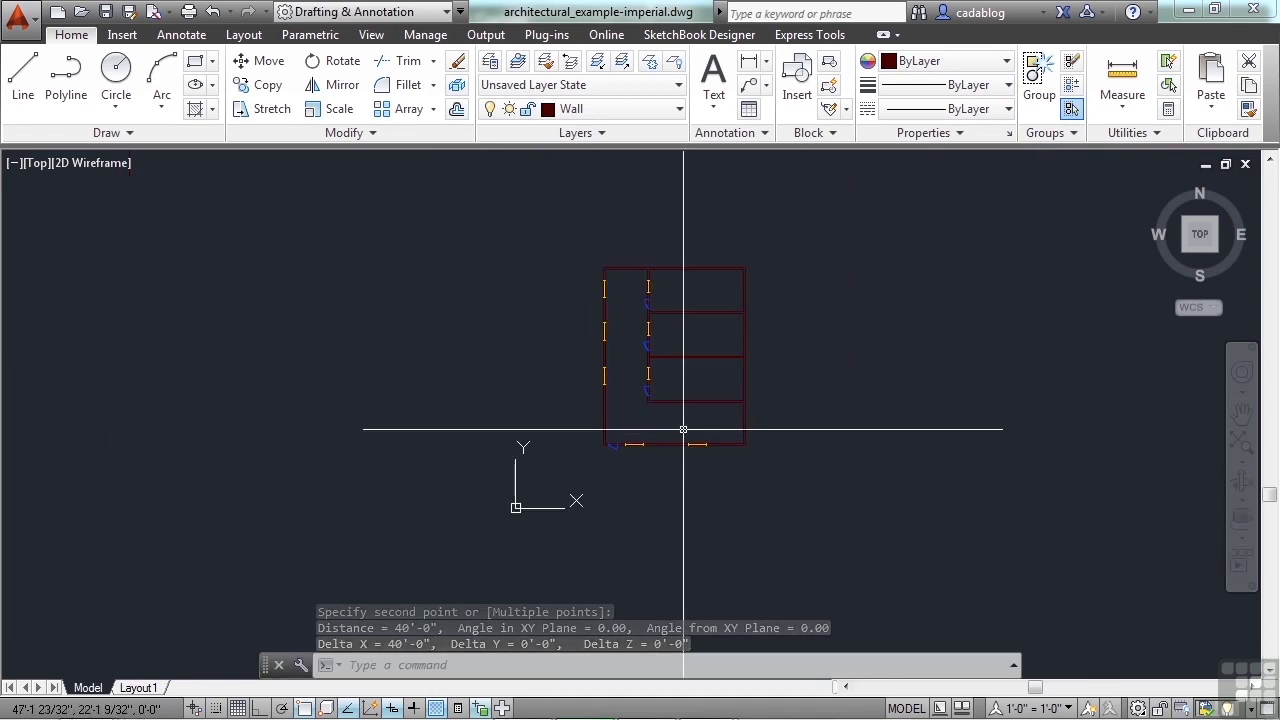
Return to the civil drawing and undo the last 14 commands, back past the floor plan's move and insertion
{"action": "key", "text": "ctrl+Tab"}
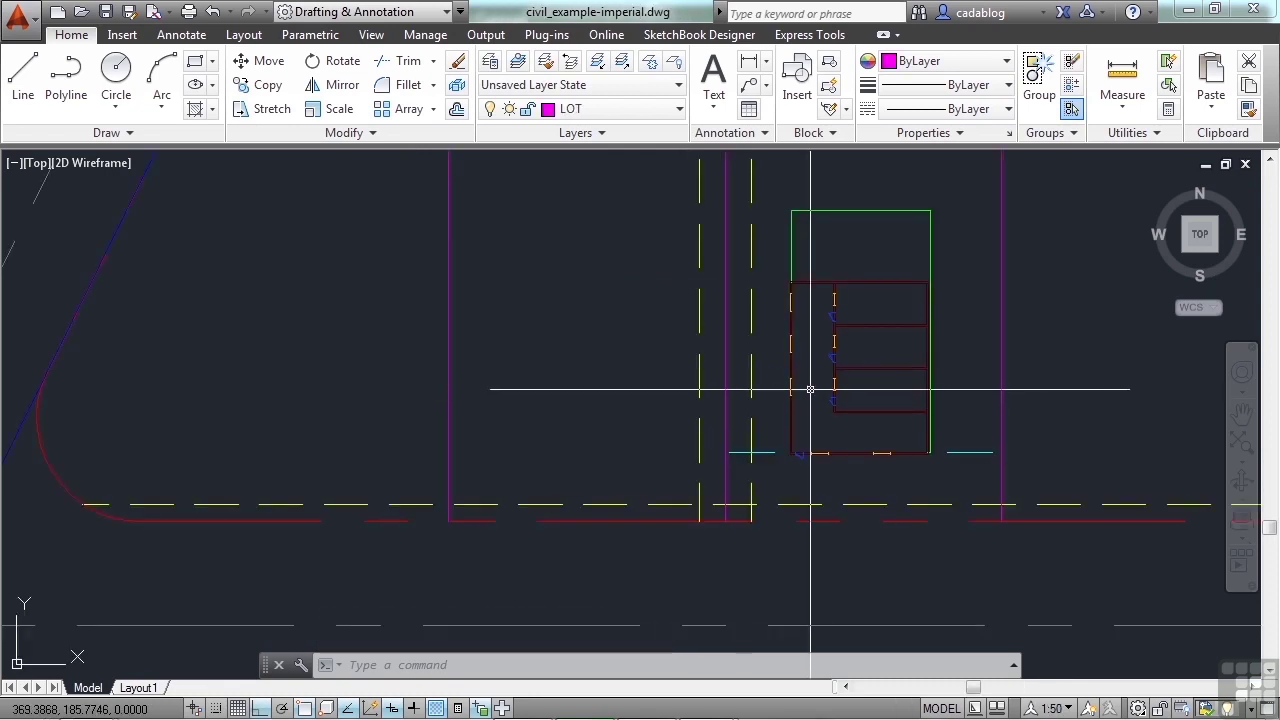
{"action": "left_click", "coordinate": [231, 12]}
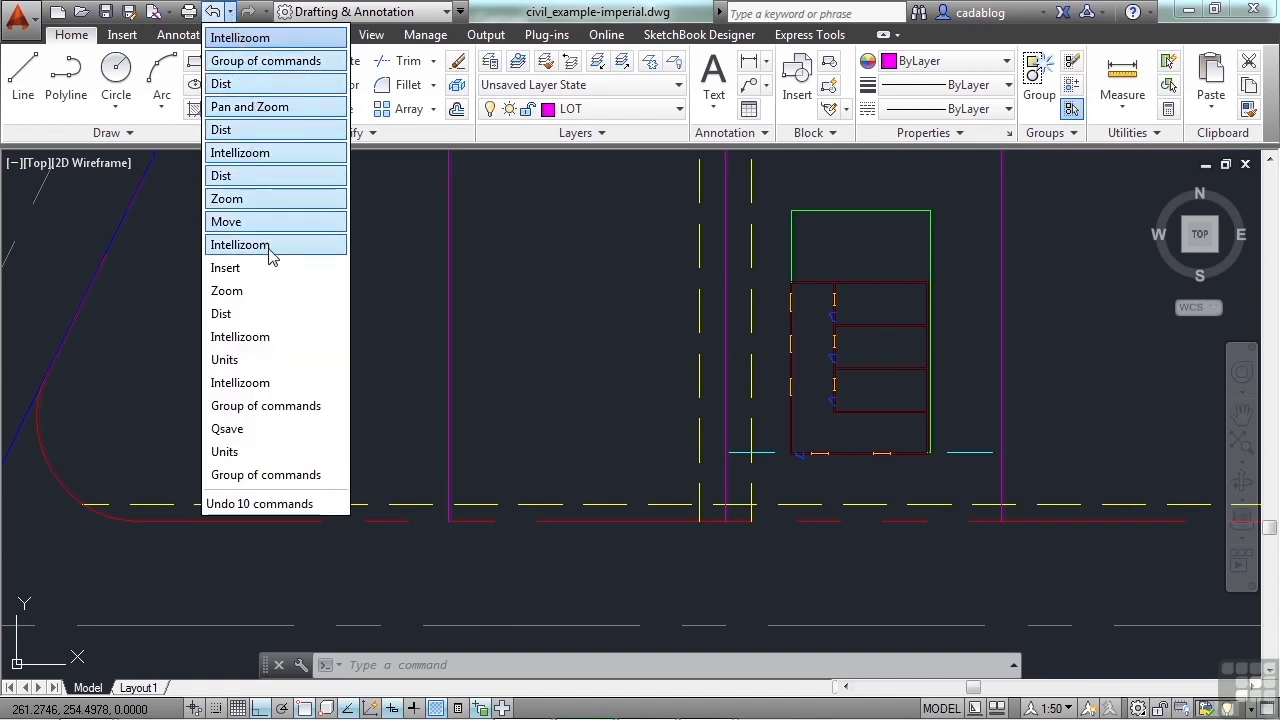
{"action": "left_click", "coordinate": [273, 340]}
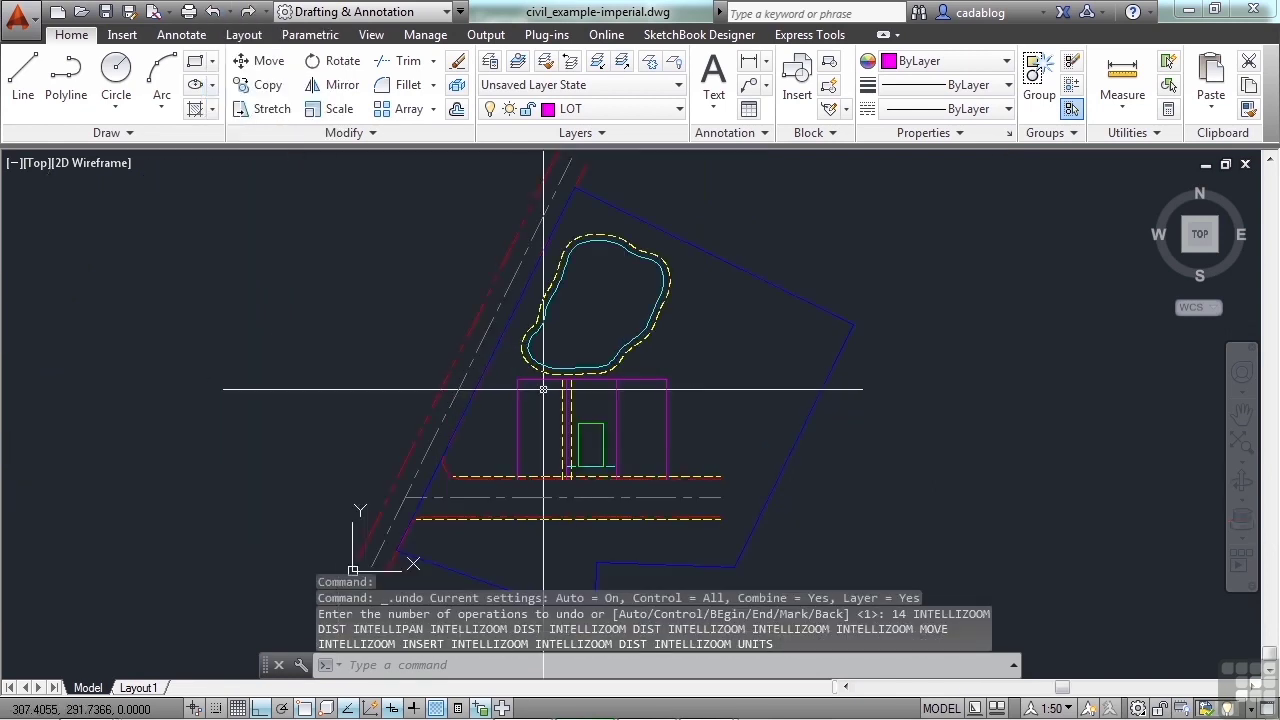
Set the civil drawing's insertion scale units to Inches
{"action": "type", "text": "un"}
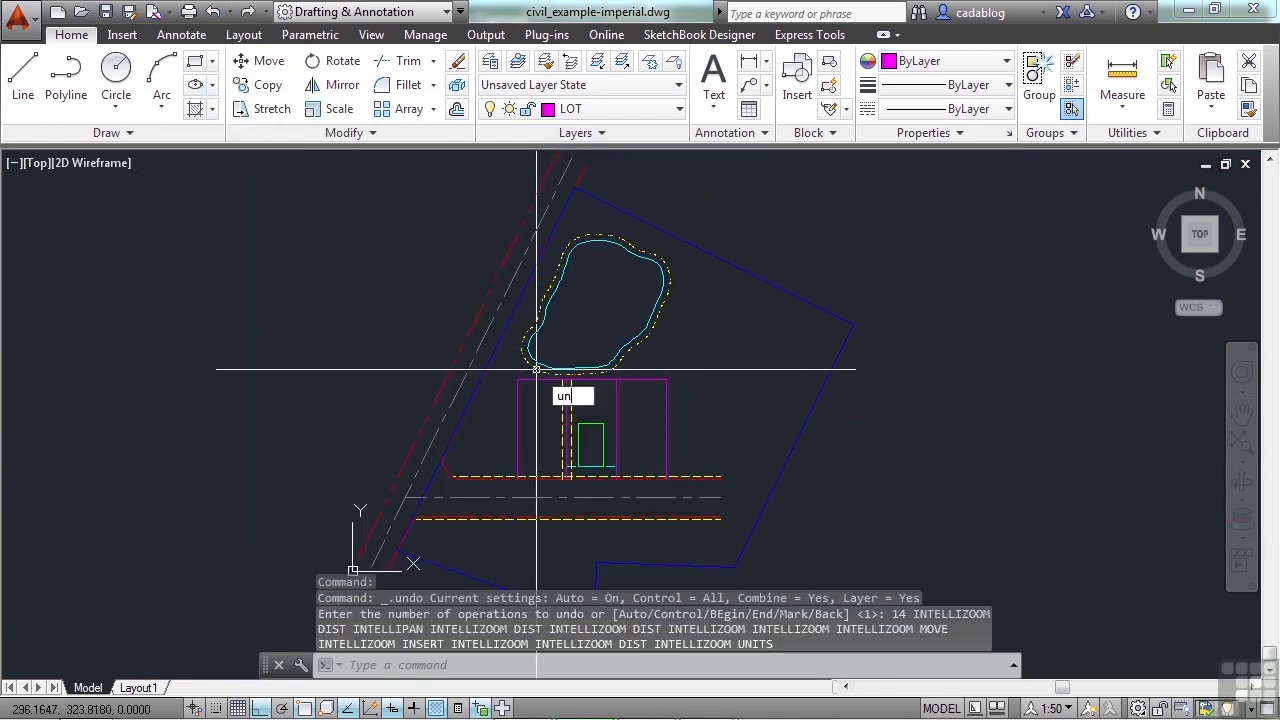
{"action": "type", "text": "its"}
{"action": "key", "text": "Return"}
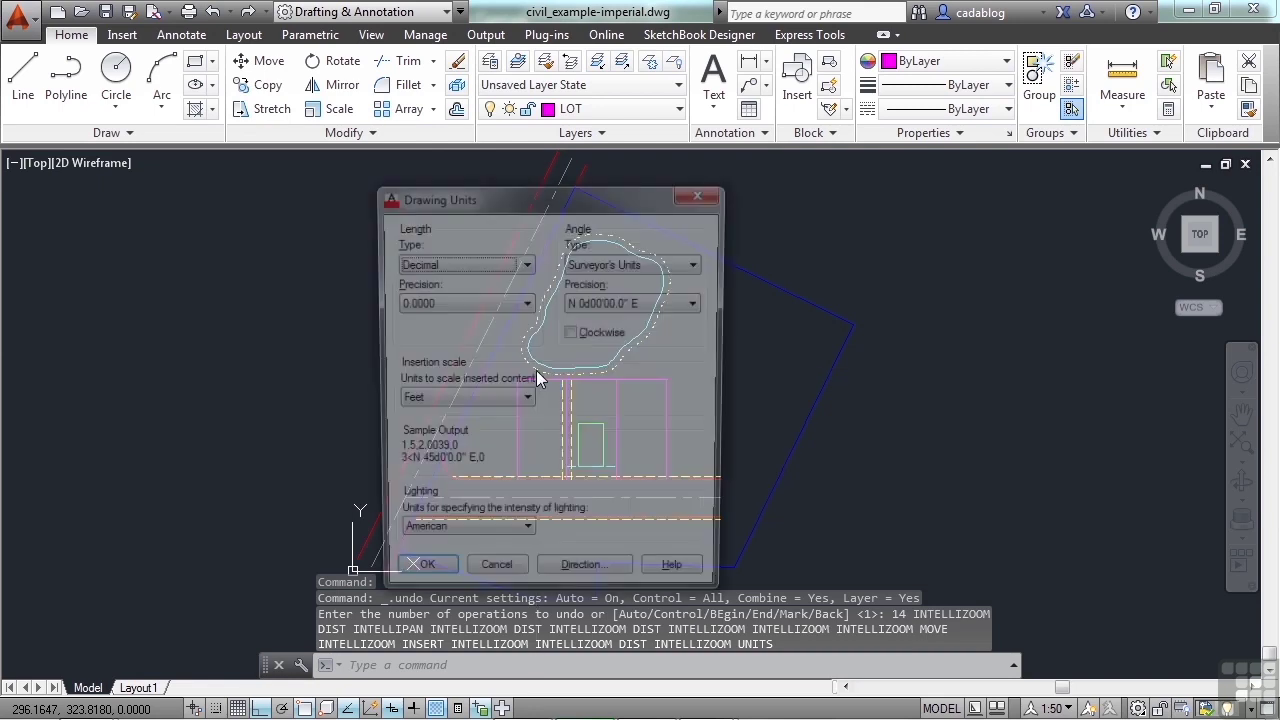
{"action": "mouse_move", "coordinate": [528, 400]}
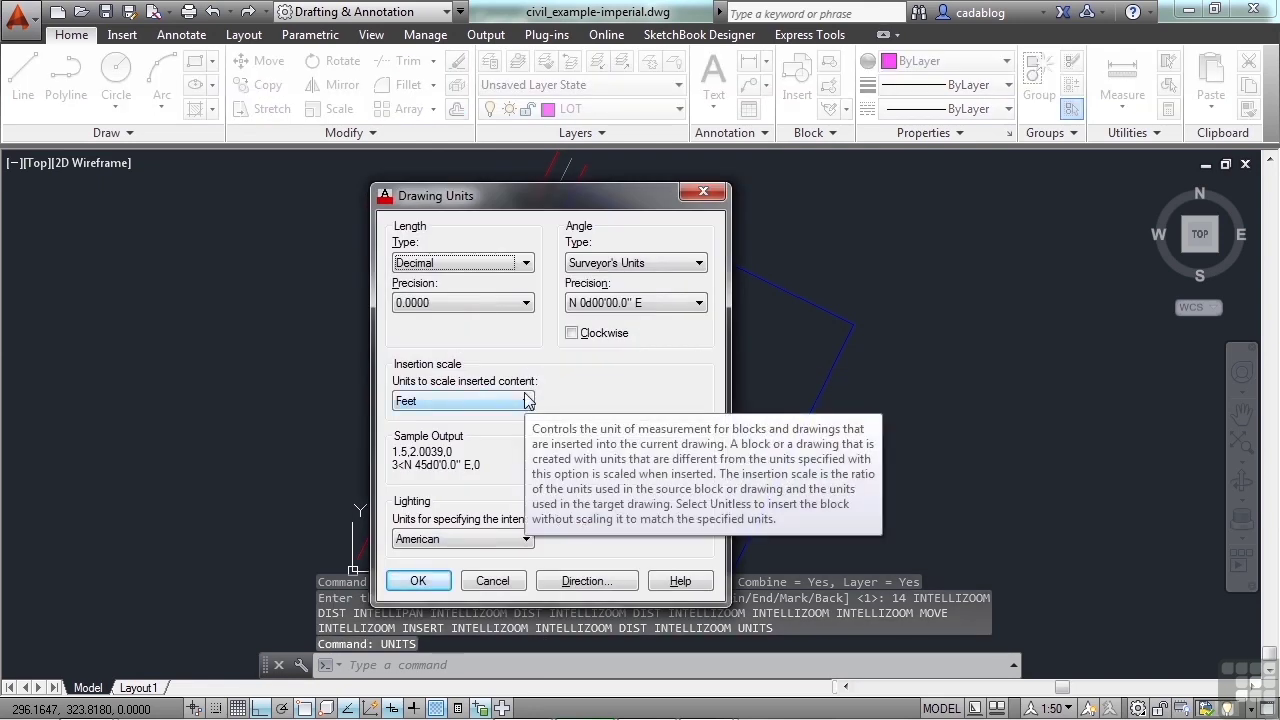
{"action": "left_click", "coordinate": [528, 400]}
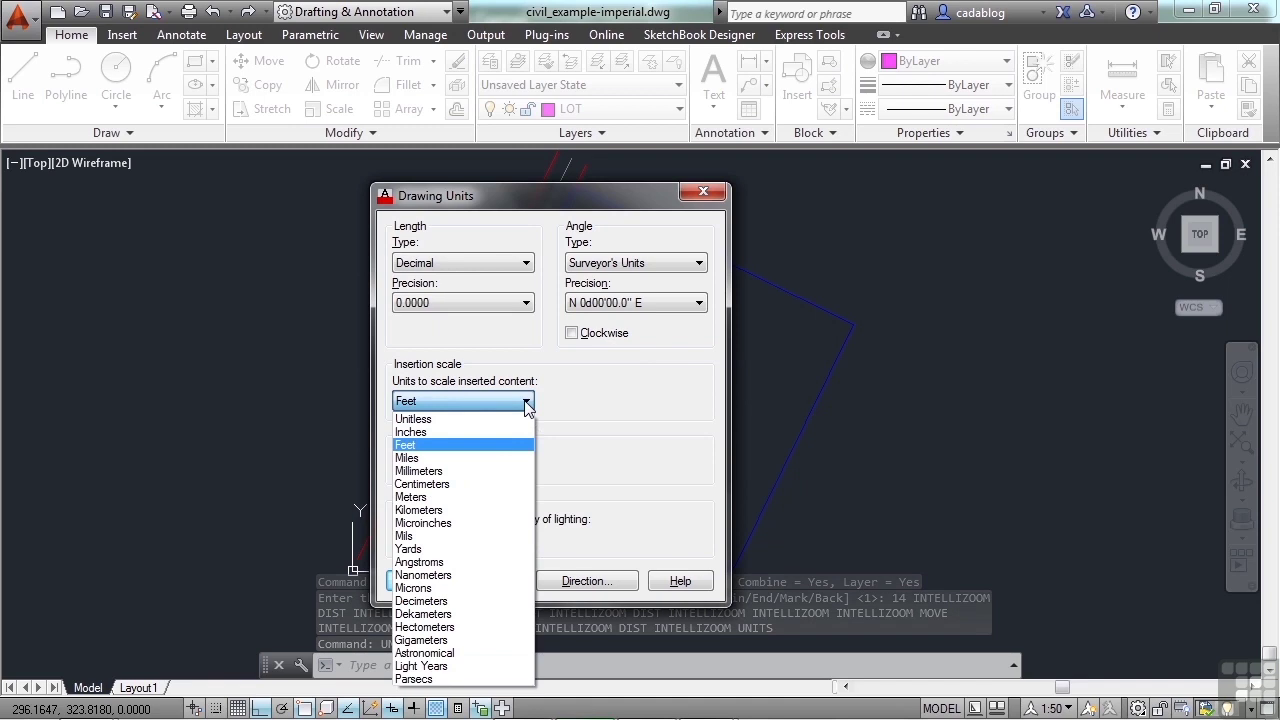
{"action": "left_click", "coordinate": [485, 436]}
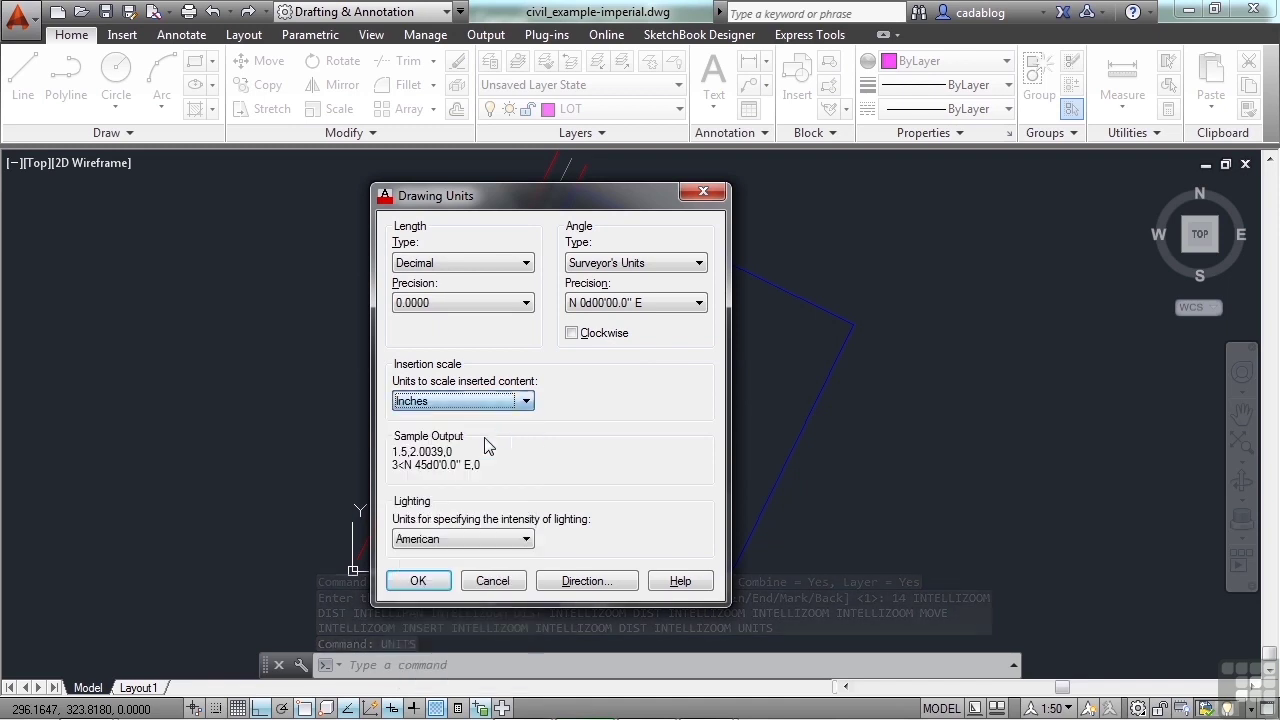
{"action": "left_click", "coordinate": [418, 582]}
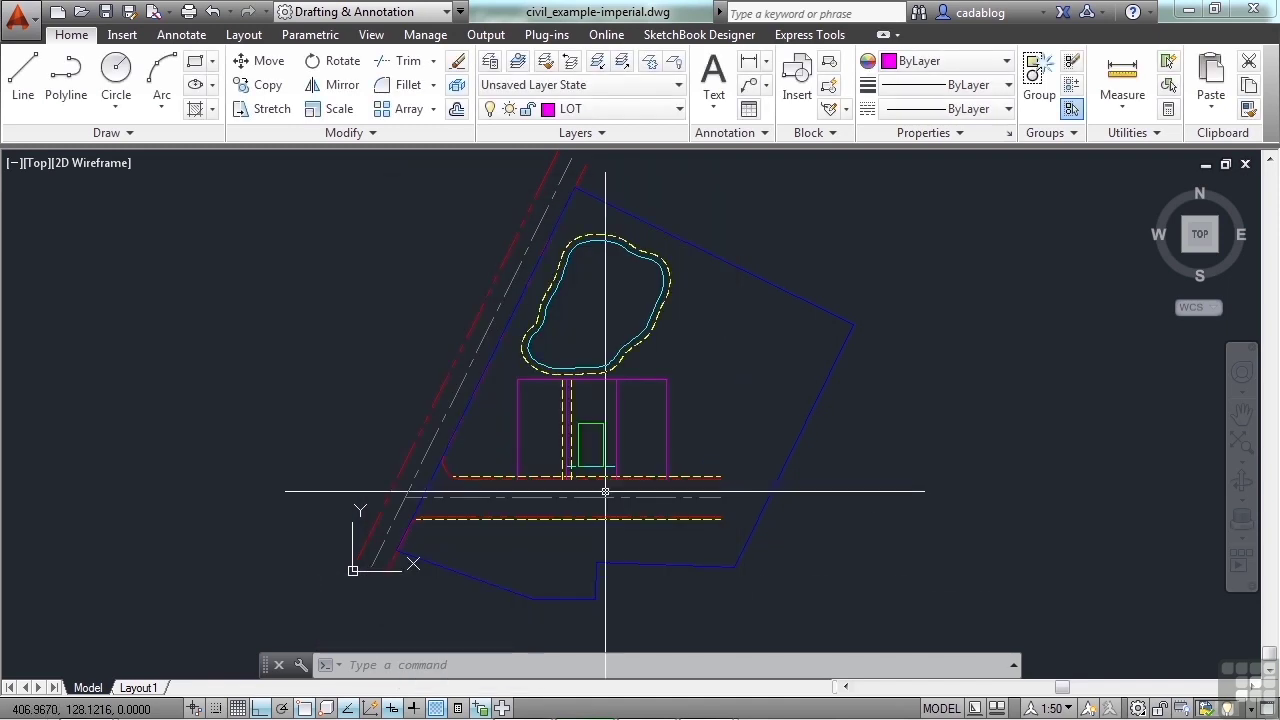
Insert architectural_example-imperial.dwg at scale 1, placing its insertion point just south of the civil drawing's origin
{"action": "type", "text": "inse"}
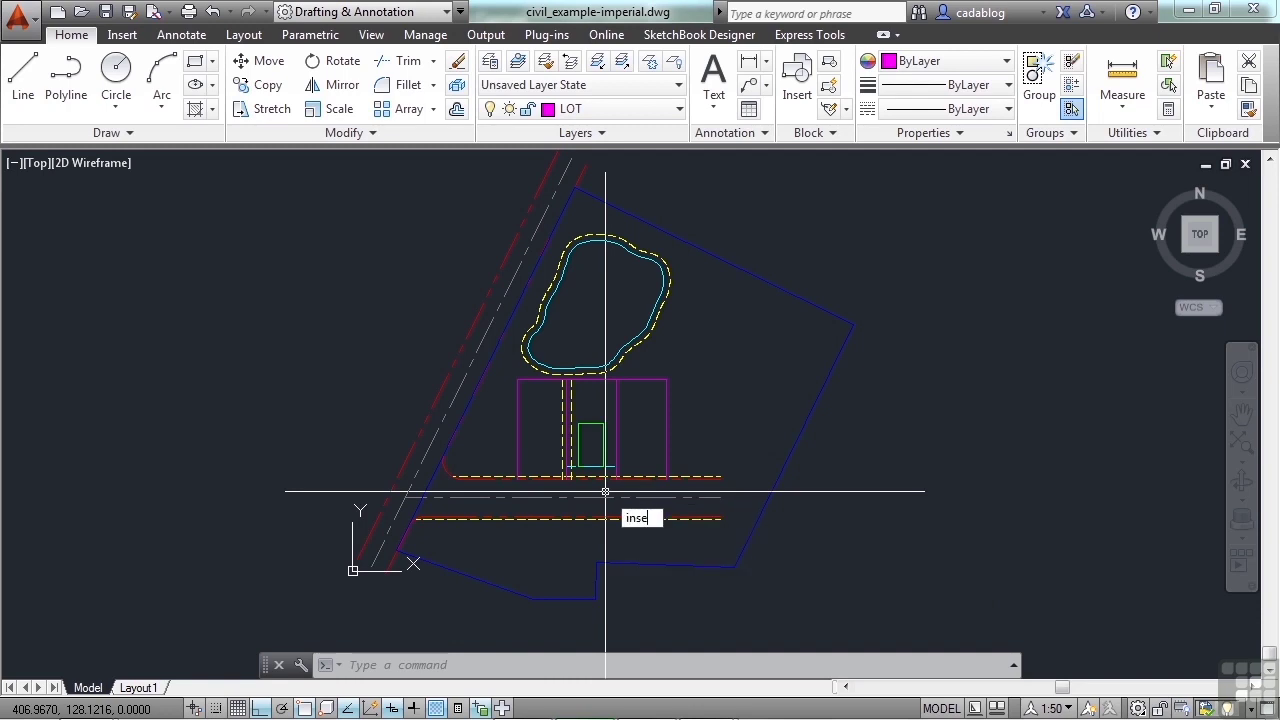
{"action": "type", "text": "rt"}
{"action": "key", "text": "Return"}
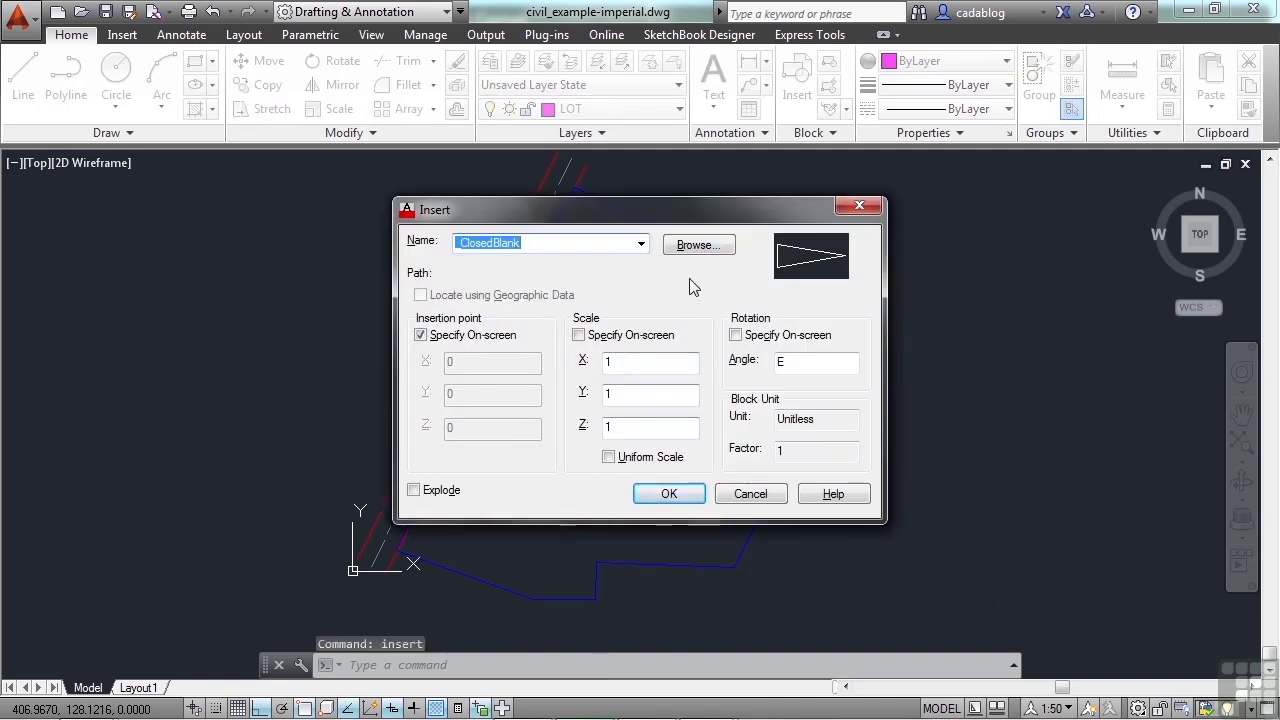
{"action": "left_click", "coordinate": [698, 244]}
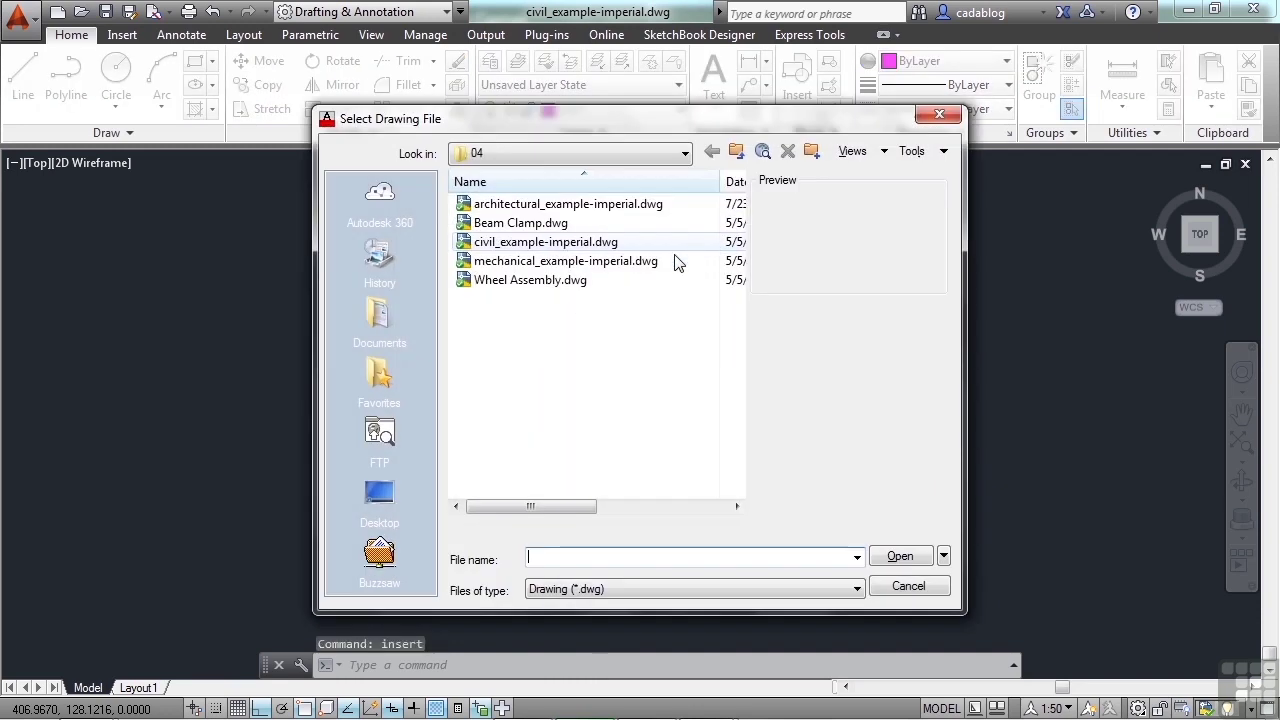
{"action": "left_click", "coordinate": [550, 204]}
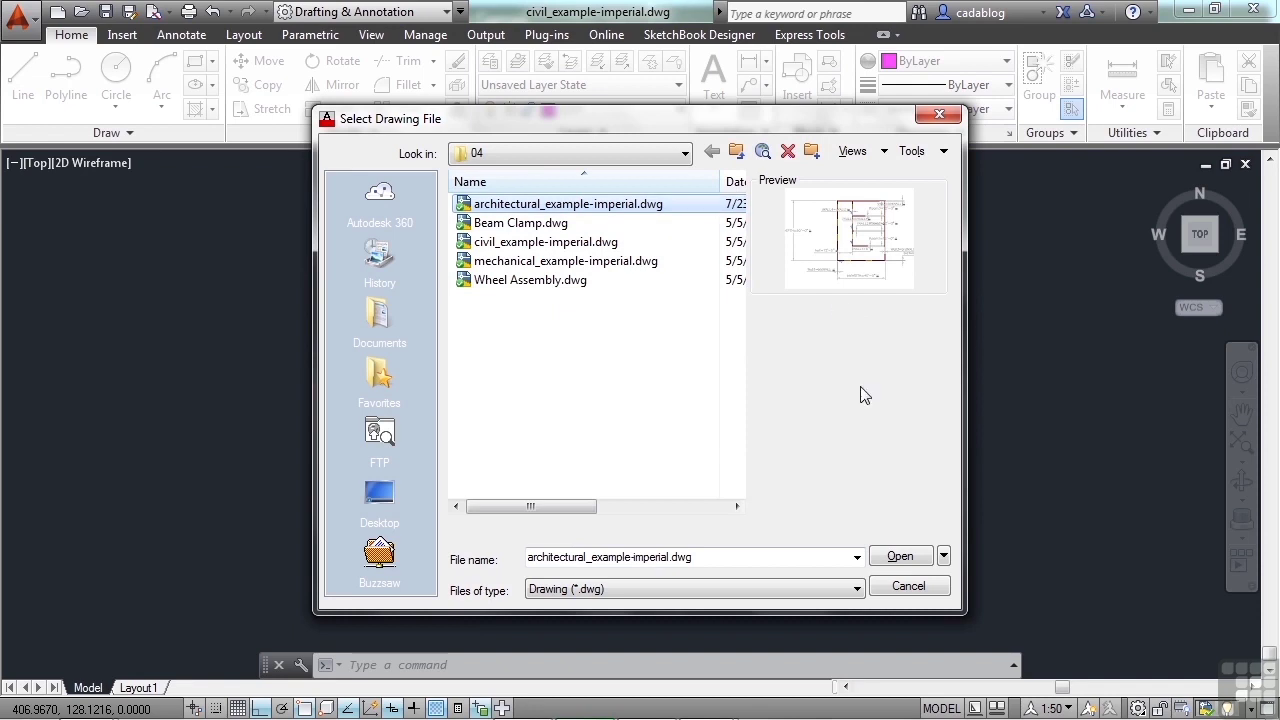
{"action": "left_click", "coordinate": [899, 556]}
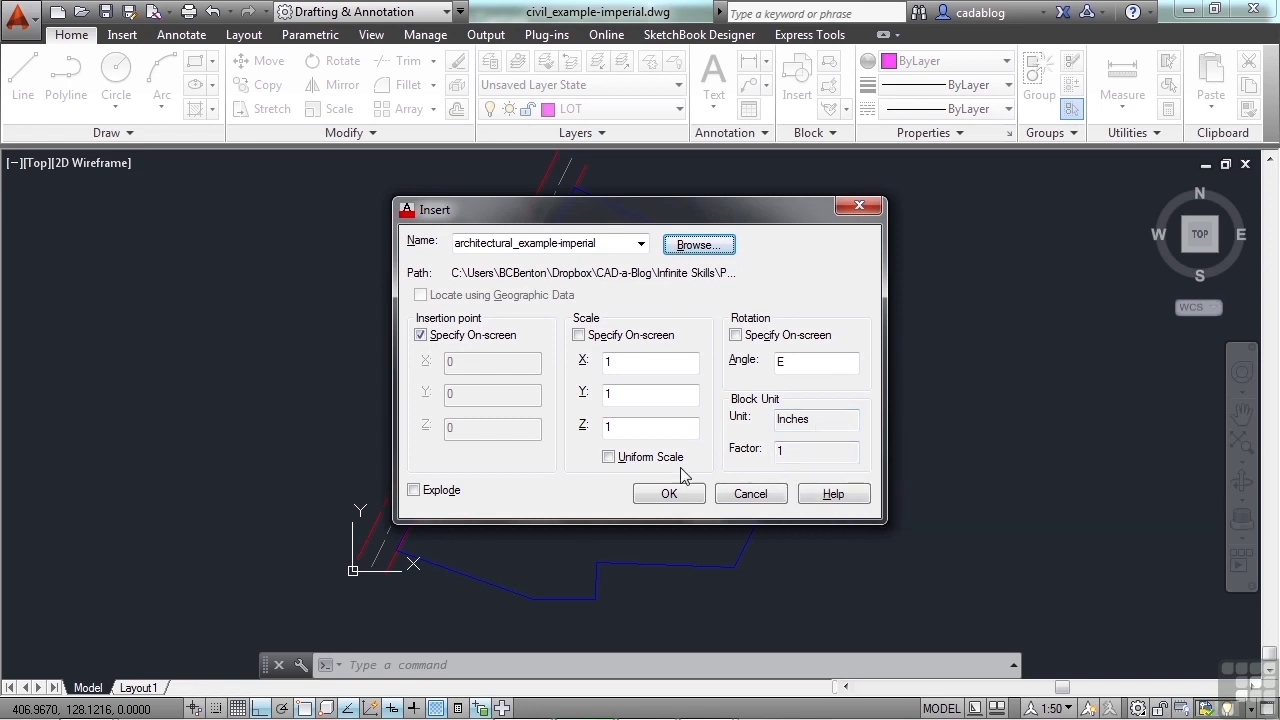
{"action": "left_click", "coordinate": [668, 494]}
{"action": "scroll", "coordinate": [532, 518], "scroll_direction": "down", "scroll_amount": 4}
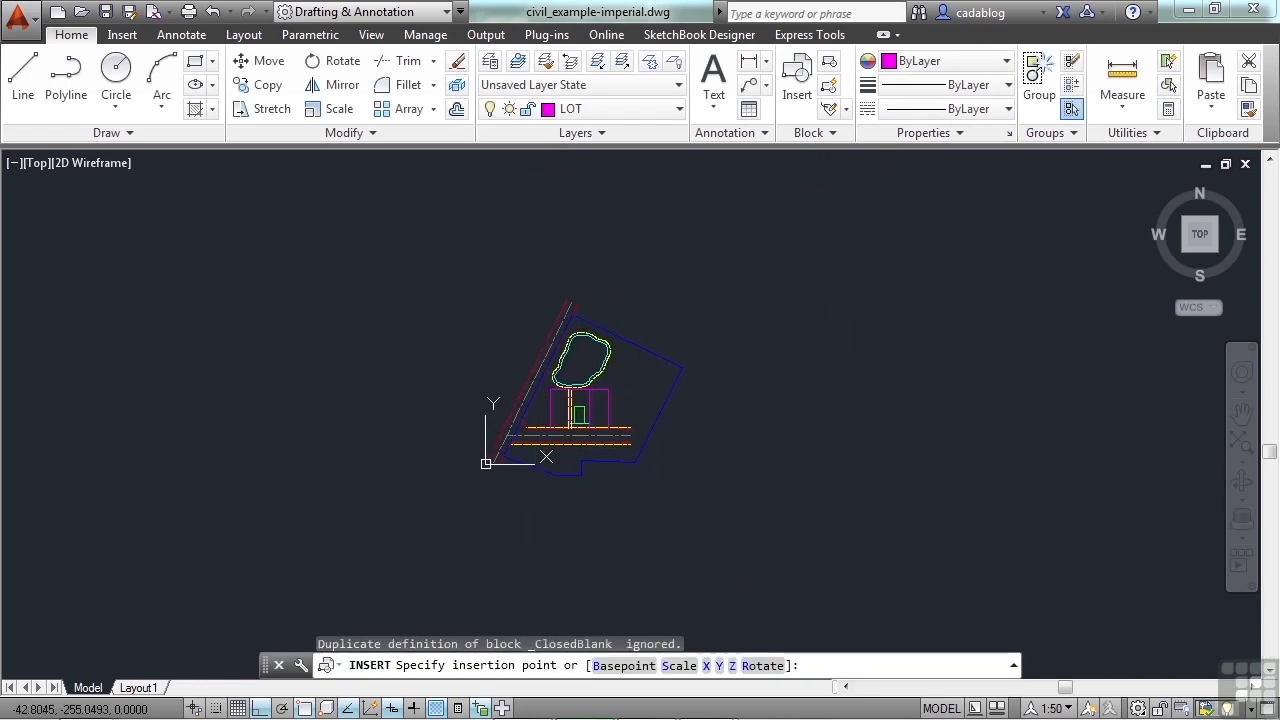
{"action": "left_click", "coordinate": [478, 520]}
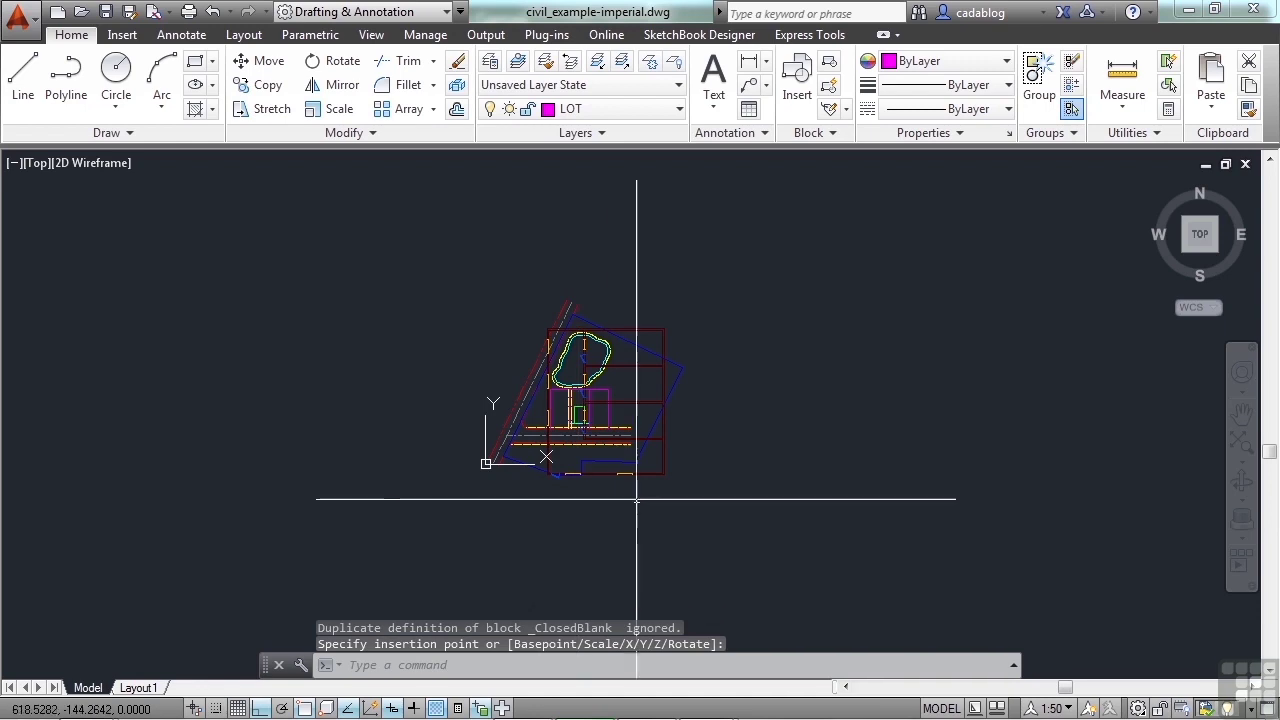
Measure the newly inserted floor plan's south wall from its outer southwest corner to its outer southeast corner
{"action": "scroll", "coordinate": [709, 500], "scroll_direction": "up", "scroll_amount": 3}
{"action": "scroll", "coordinate": [774, 402], "scroll_direction": "up", "scroll_amount": 1}
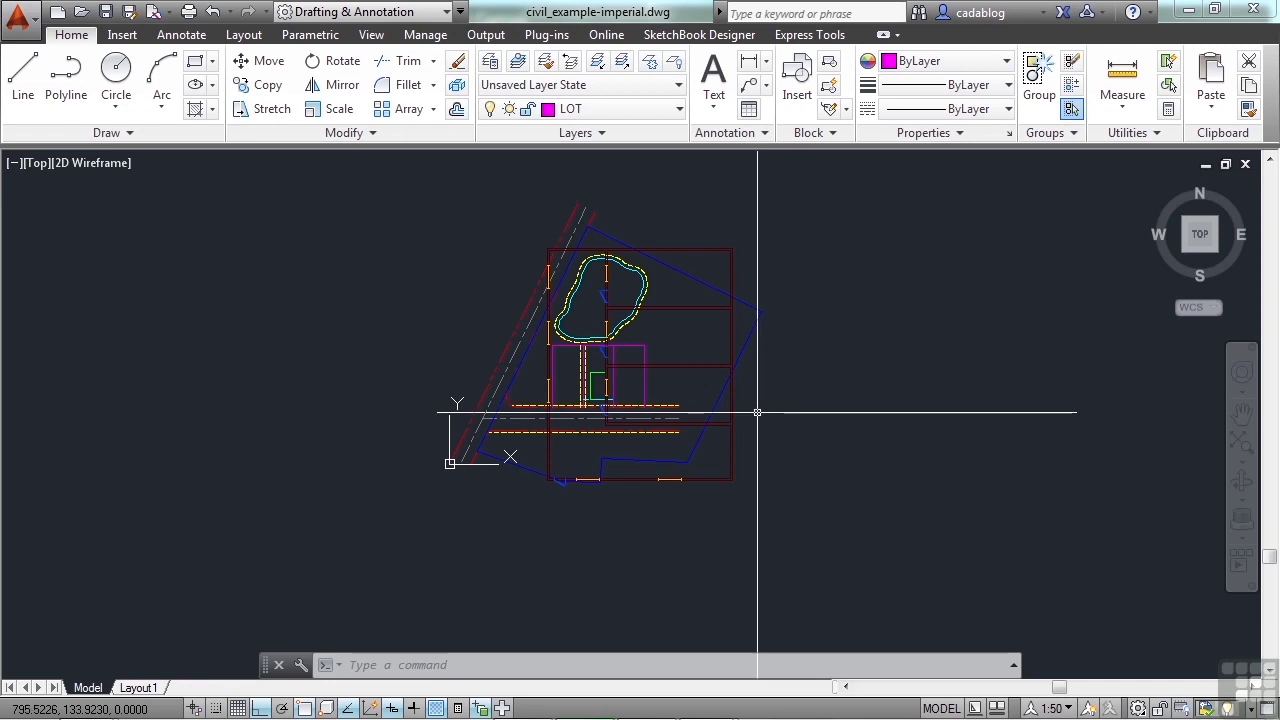
{"action": "type", "text": "di"}
{"action": "key", "text": "Return"}
{"action": "scroll", "coordinate": [562, 477], "scroll_direction": "up", "scroll_amount": 5}
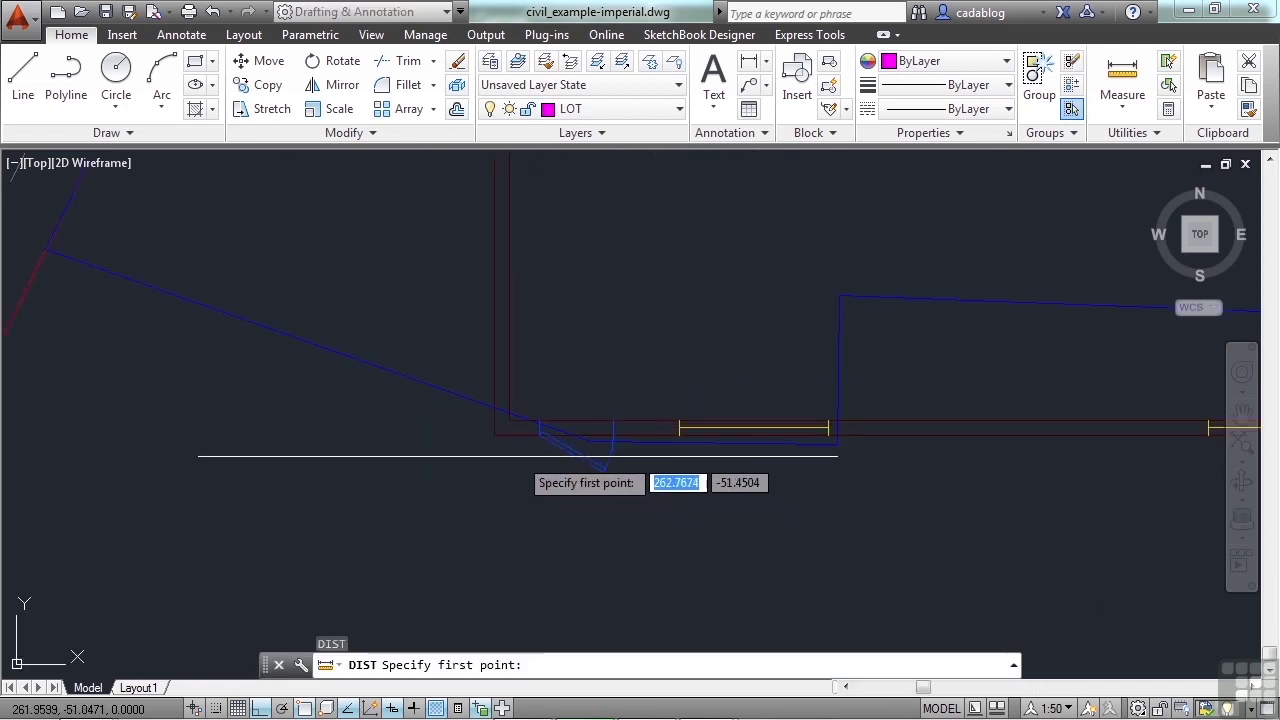
{"action": "left_click", "coordinate": [478, 438]}
{"action": "scroll", "coordinate": [450, 447], "scroll_direction": "down", "scroll_amount": 2}
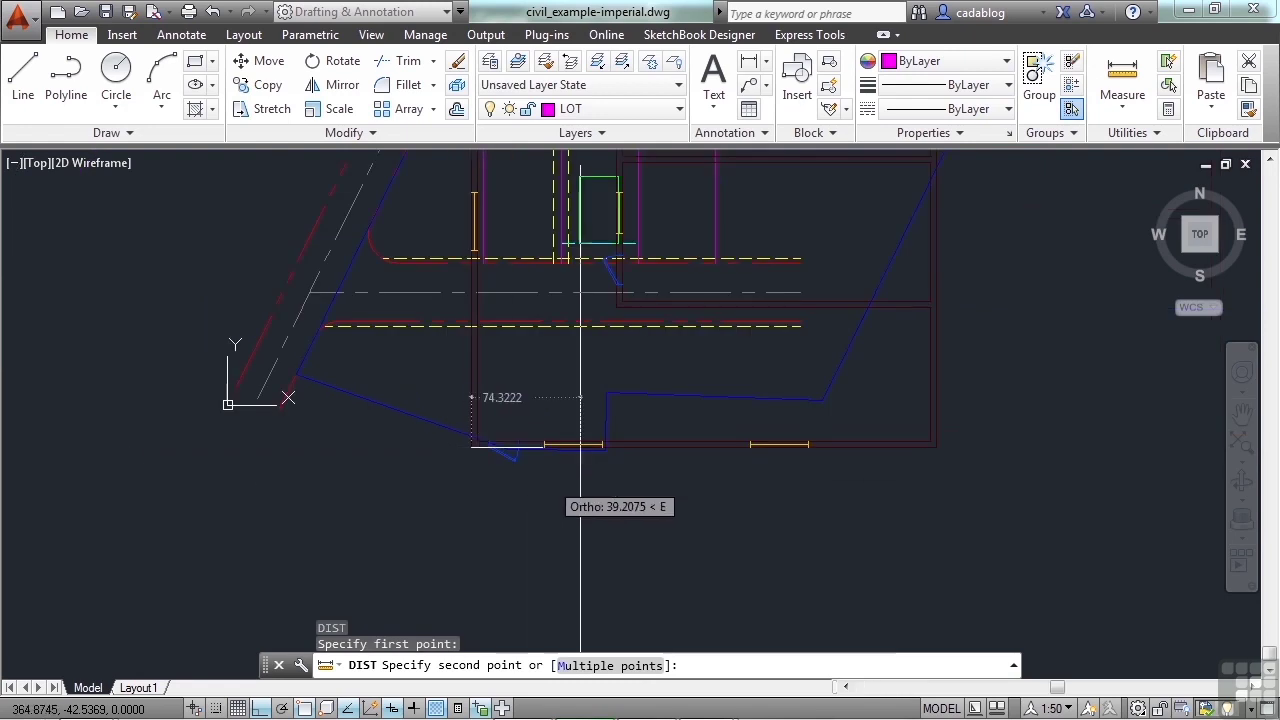
{"action": "left_click", "coordinate": [935, 446]}
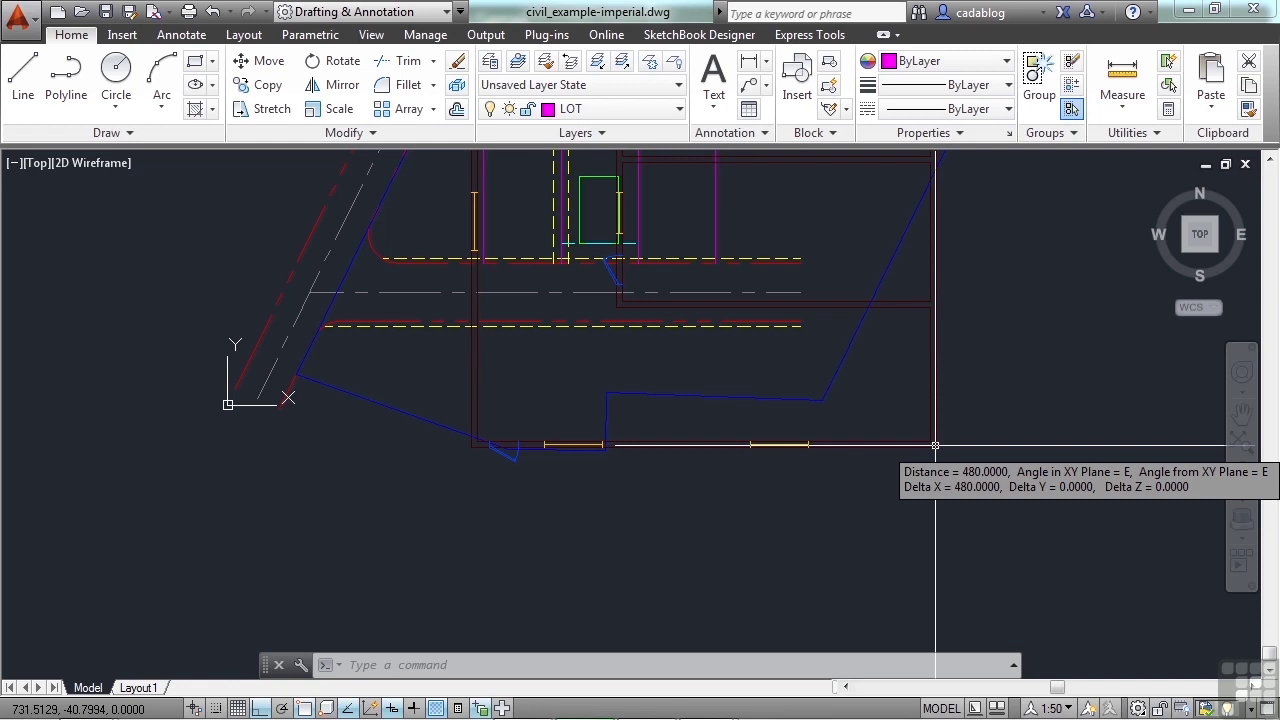
{"action": "scroll", "coordinate": [935, 445], "scroll_direction": "down", "scroll_amount": 4}
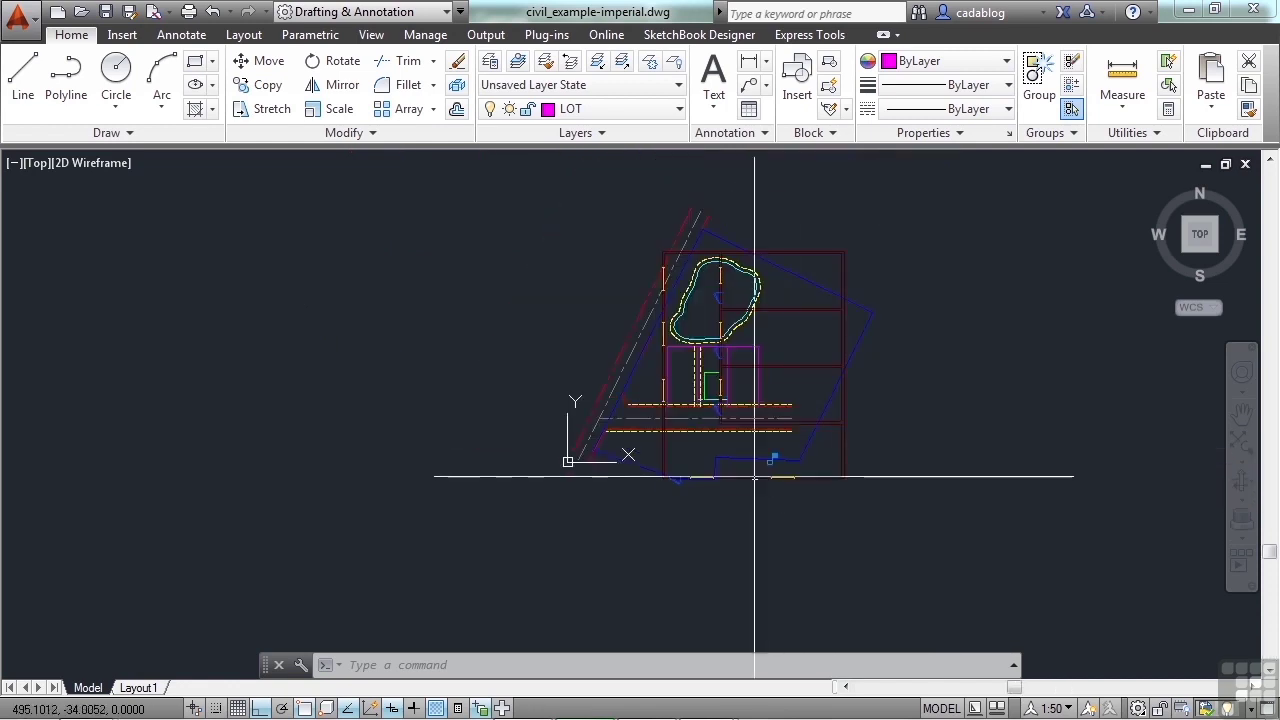